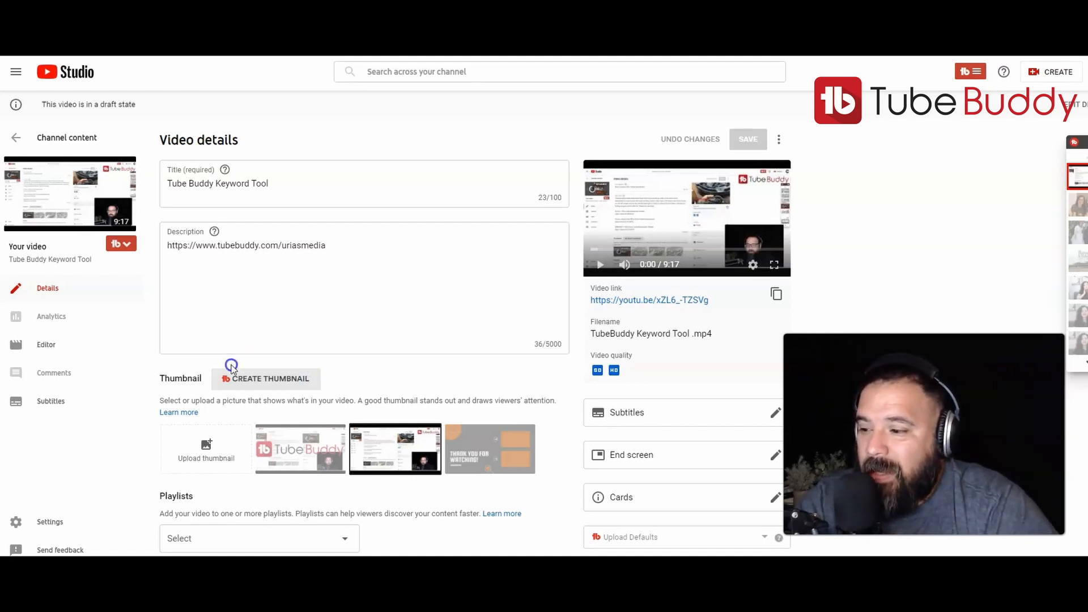
# Open the TubeBuddy thumbnail creator for the video's thumbnail.
pyautogui.click(249, 376)
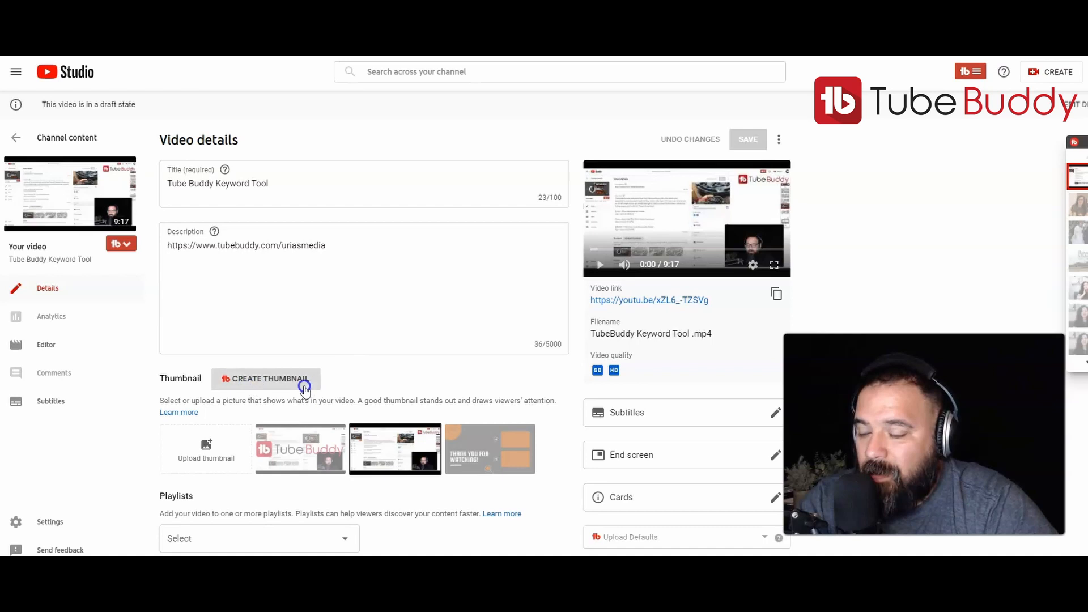
pyautogui.click(278, 383)
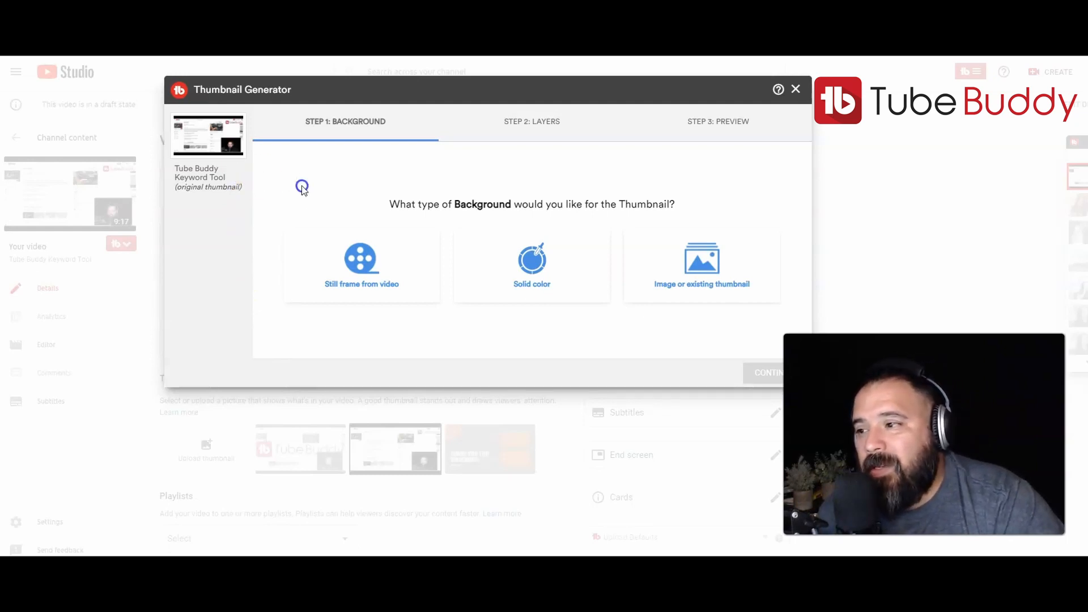
# Choose a still frame from the video as background, pause it at 1:18, and continue to layers.
pyautogui.click(365, 268)
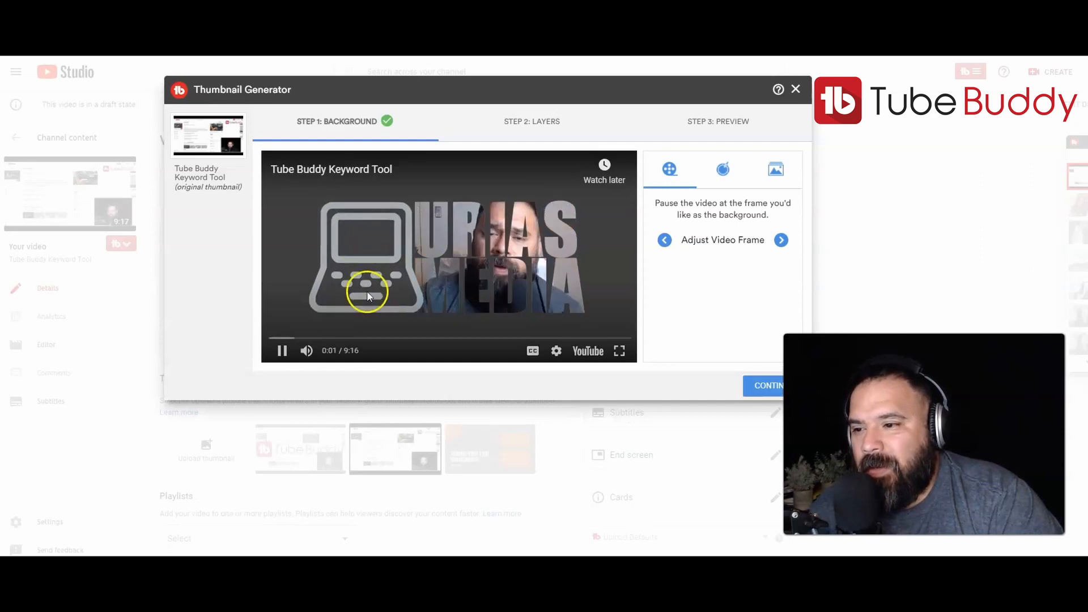
pyautogui.click(282, 351)
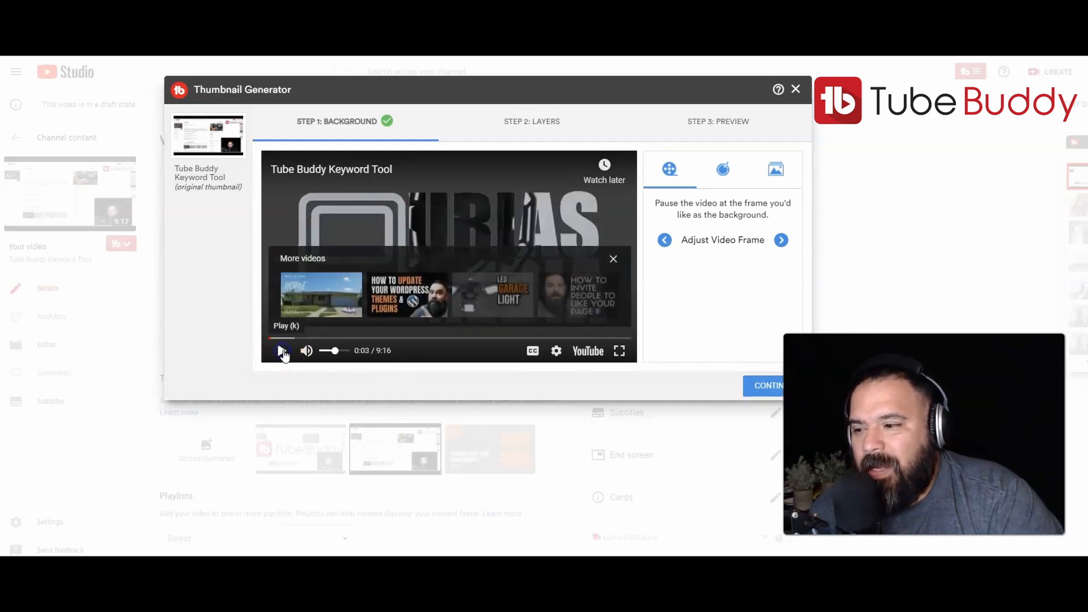
pyautogui.moveTo(280, 341); pyautogui.dragTo(319, 339)
pyautogui.click(561, 305)
pyautogui.click(612, 260)
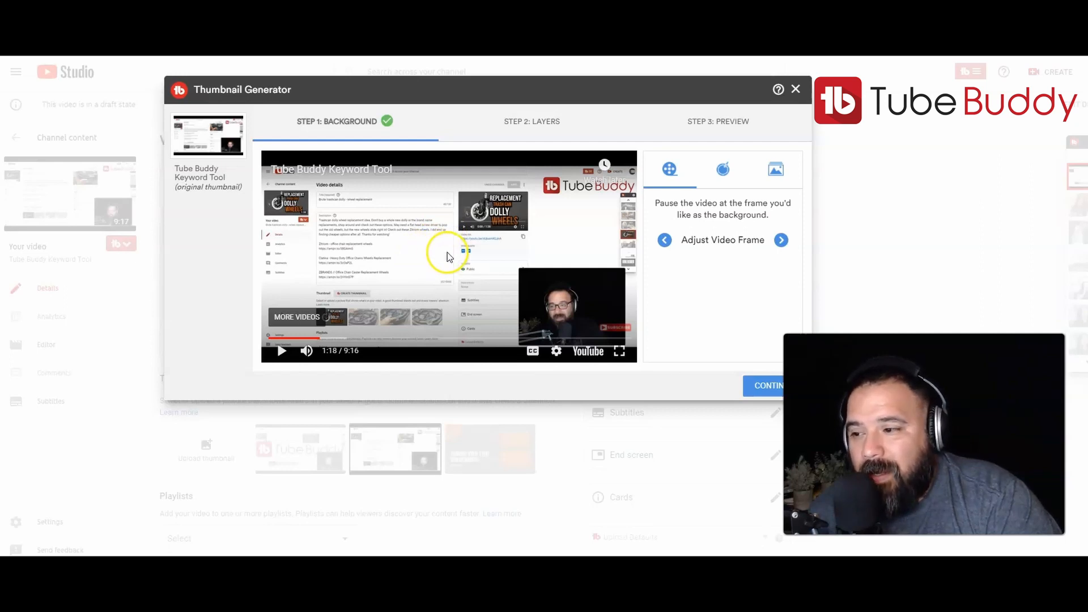
pyautogui.click(765, 383)
# Add a bold text layer reading "Text" to the thumbnail.
pyautogui.click(664, 179)
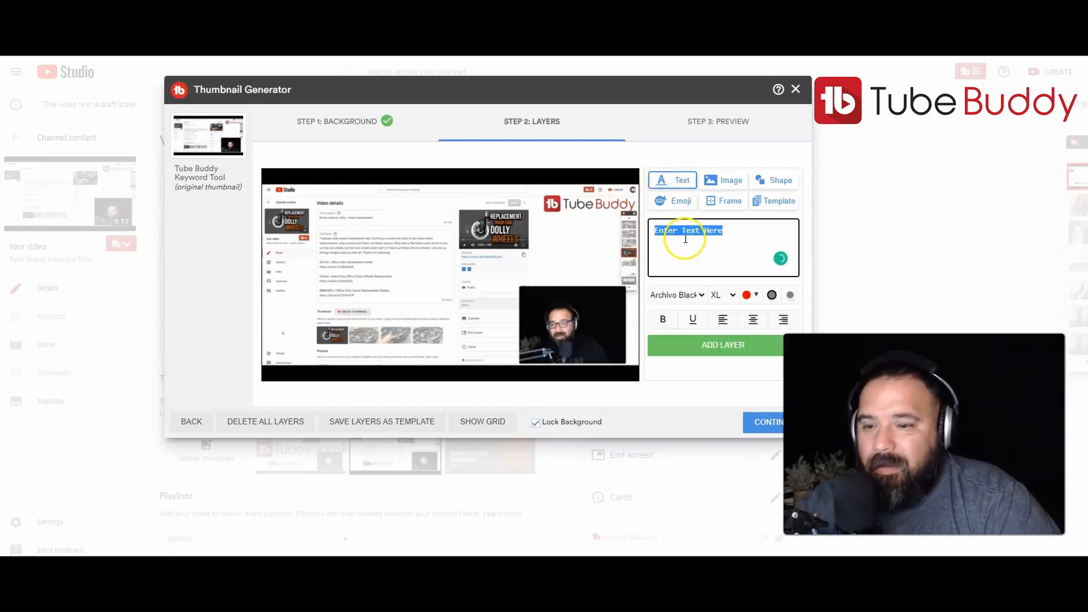
pyautogui.write('Text')
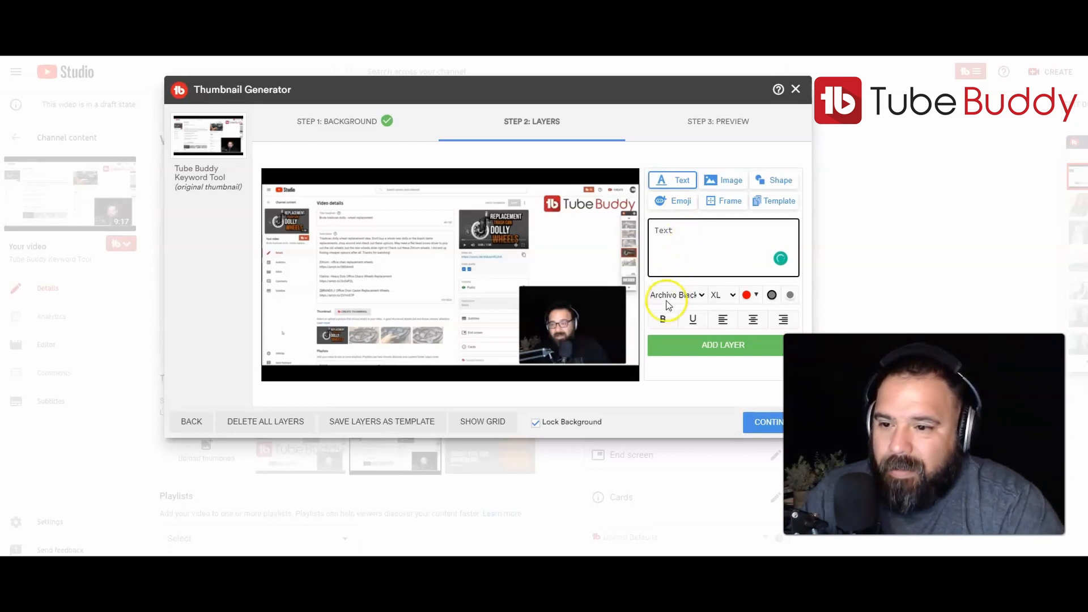
pyautogui.click(663, 319)
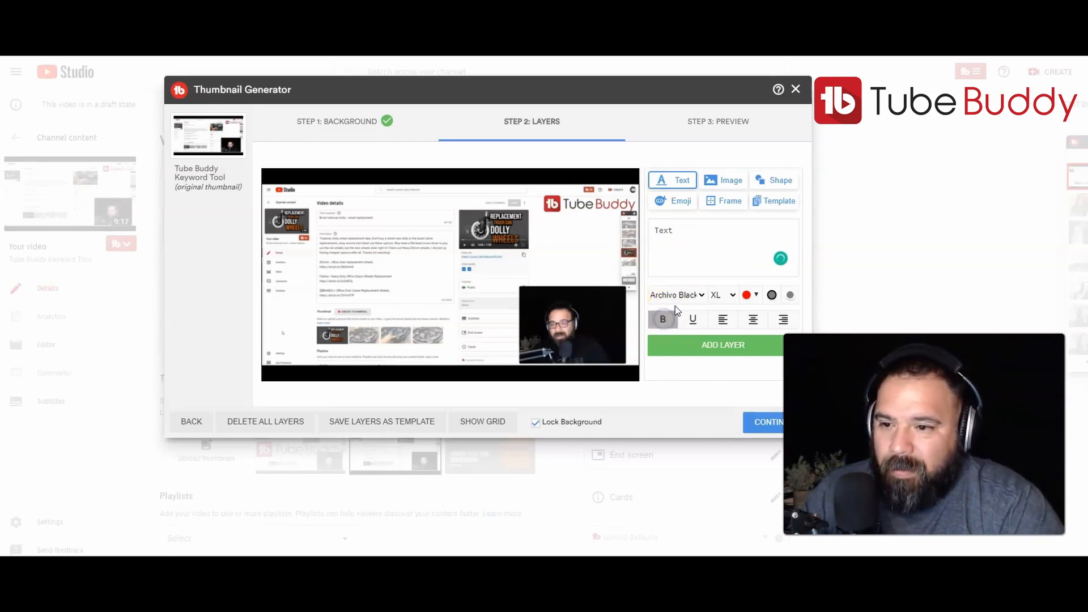
pyautogui.click(696, 233)
pyautogui.click(710, 347)
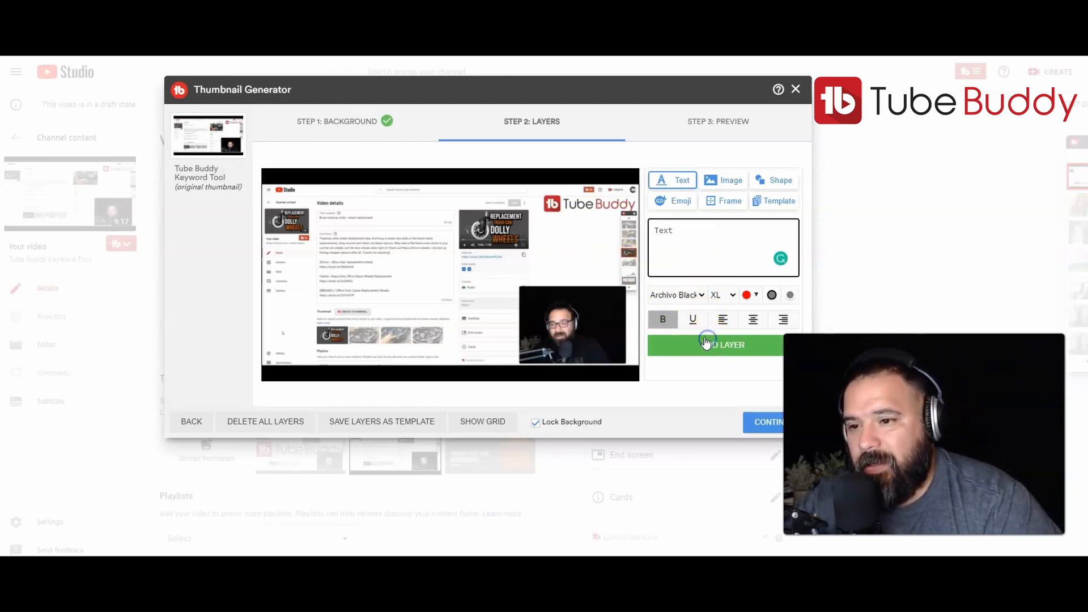
pyautogui.click(708, 345)
# Move the text layer toward the upper-left area of the thumbnail.
pyautogui.moveTo(362, 224); pyautogui.dragTo(404, 253)
pyautogui.click(689, 295)
pyautogui.click(389, 262)
pyautogui.click(389, 250)
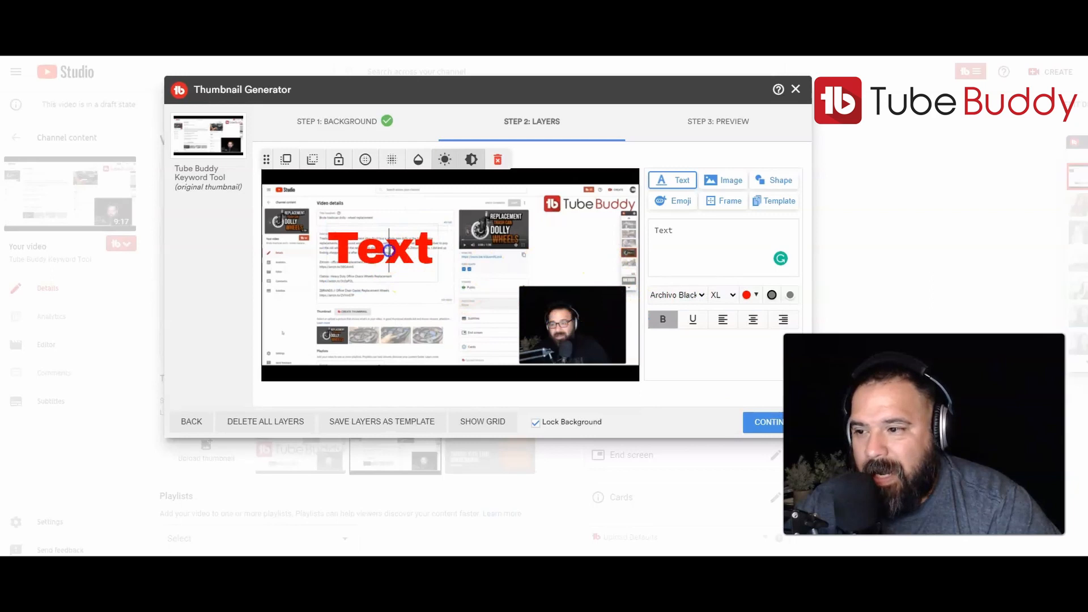
# Try the Anton and Knewave fonts on the text layer and settle on Permanent Marker.
pyautogui.moveTo(659, 231)
pyautogui.mouseDown()
pyautogui.moveTo(678, 231)
pyautogui.moveTo(654, 231)
pyautogui.mouseUp()
pyautogui.click(663, 320)
pyautogui.click(692, 296)
pyautogui.click(700, 295)
pyautogui.click(702, 294)
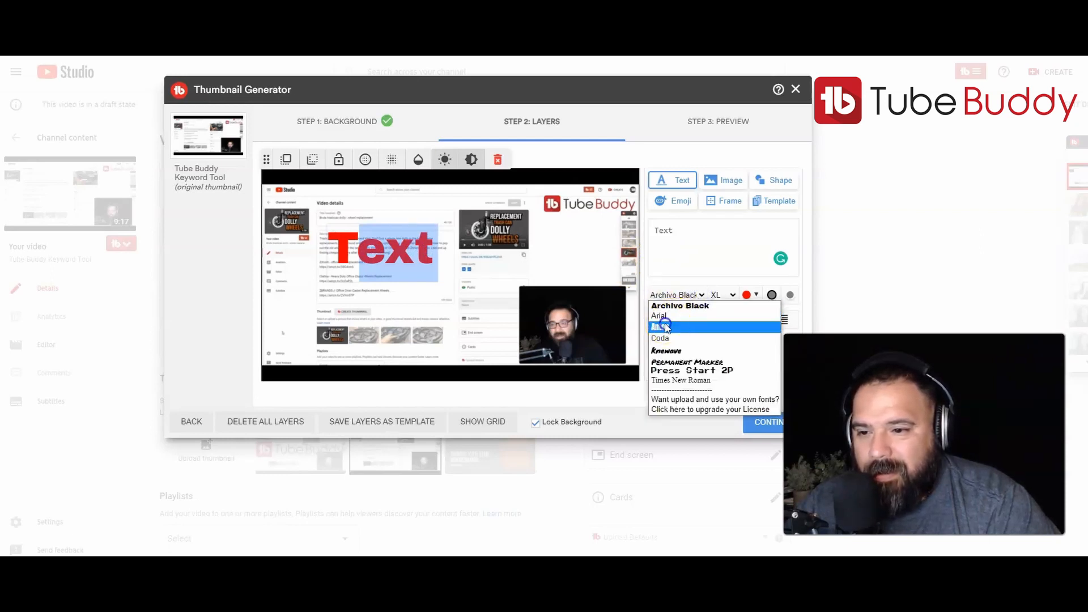
pyautogui.click(669, 327)
pyautogui.click(702, 295)
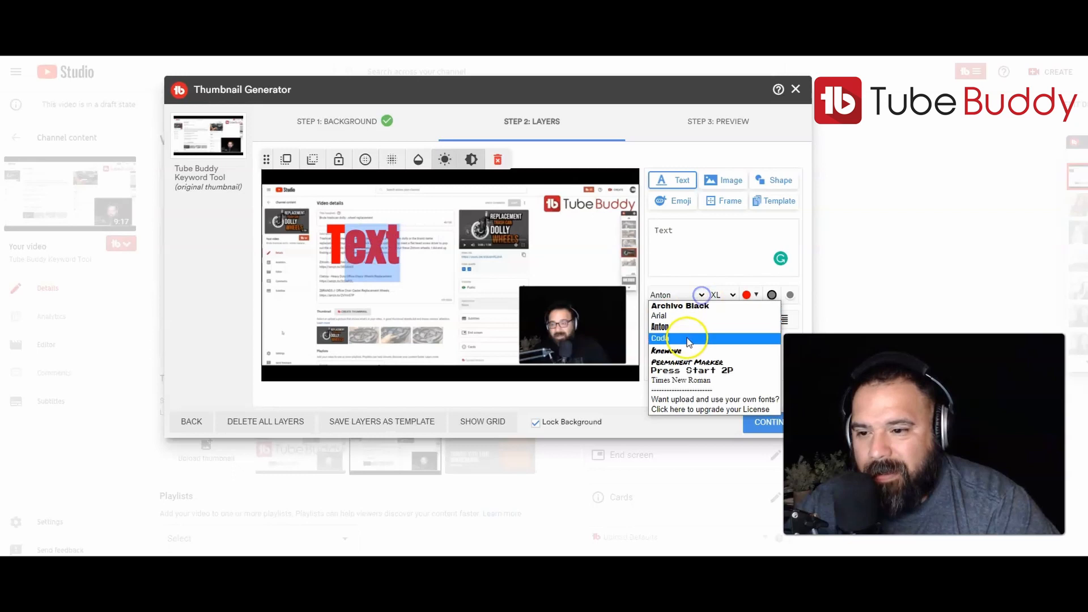
pyautogui.click(680, 351)
pyautogui.click(706, 299)
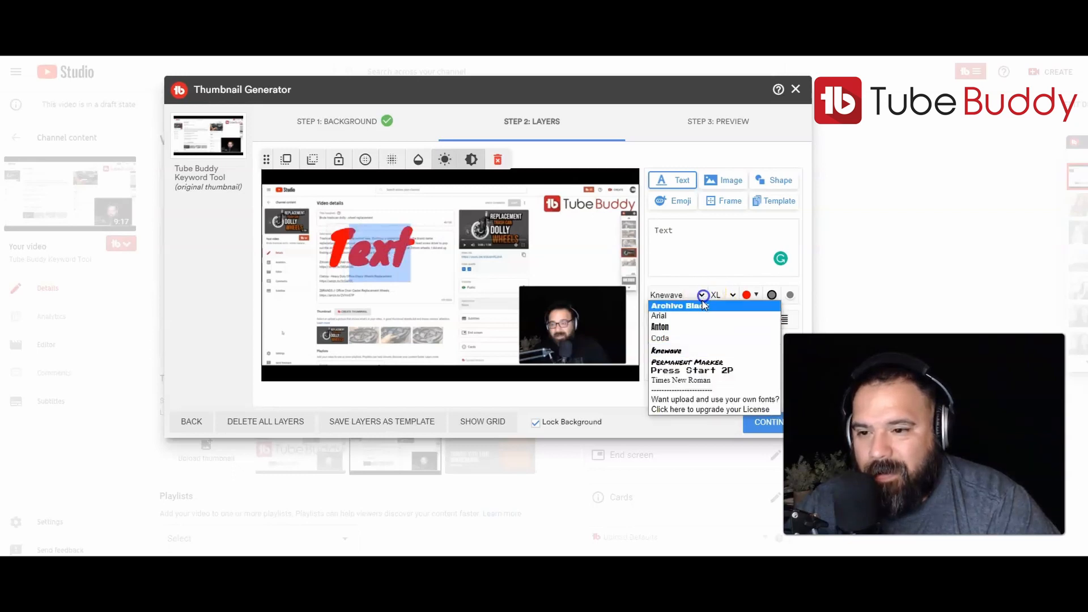
pyautogui.click(694, 359)
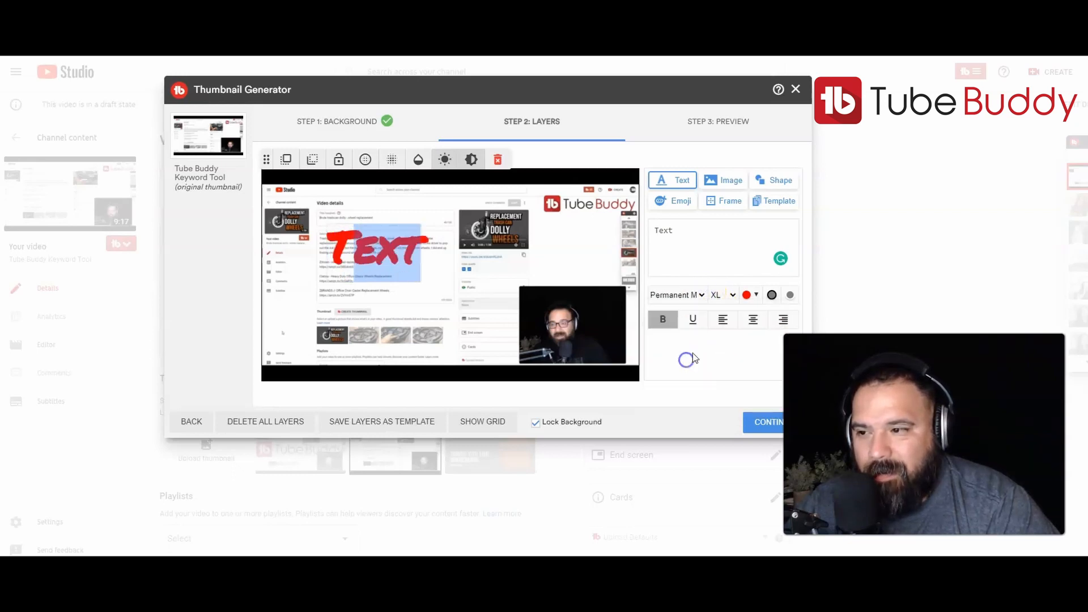
# Set the text size to XXXL and apply the outline effect to the text.
pyautogui.click(733, 295)
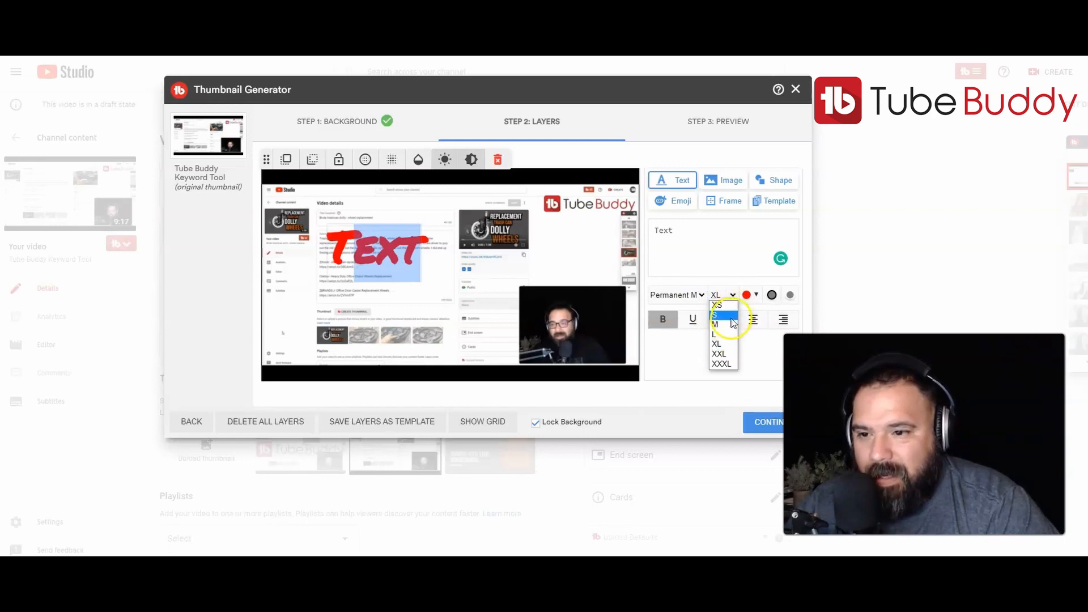
pyautogui.click(722, 363)
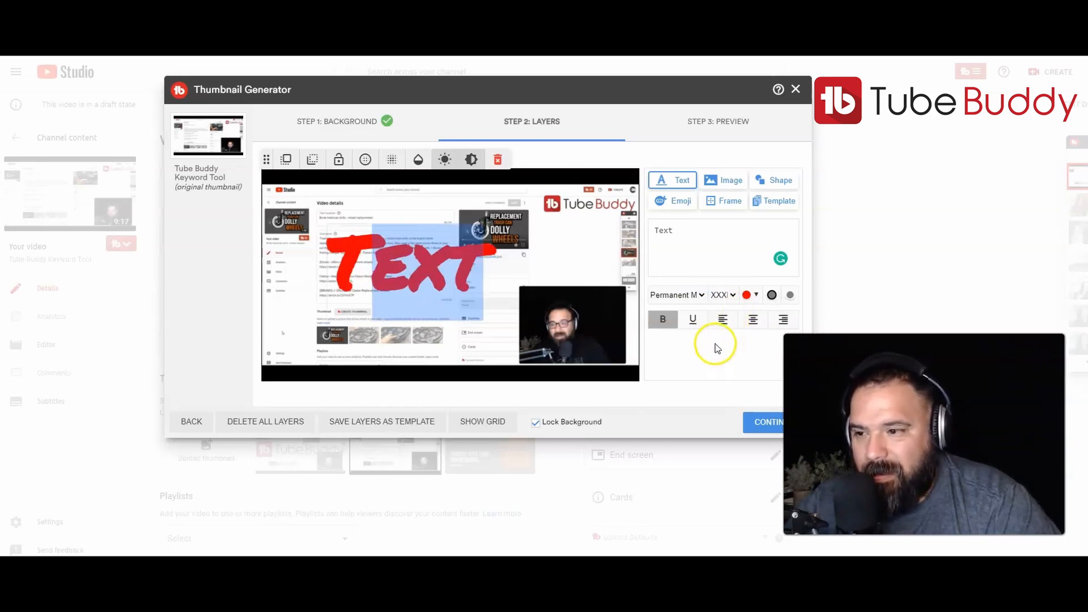
pyautogui.click(771, 296)
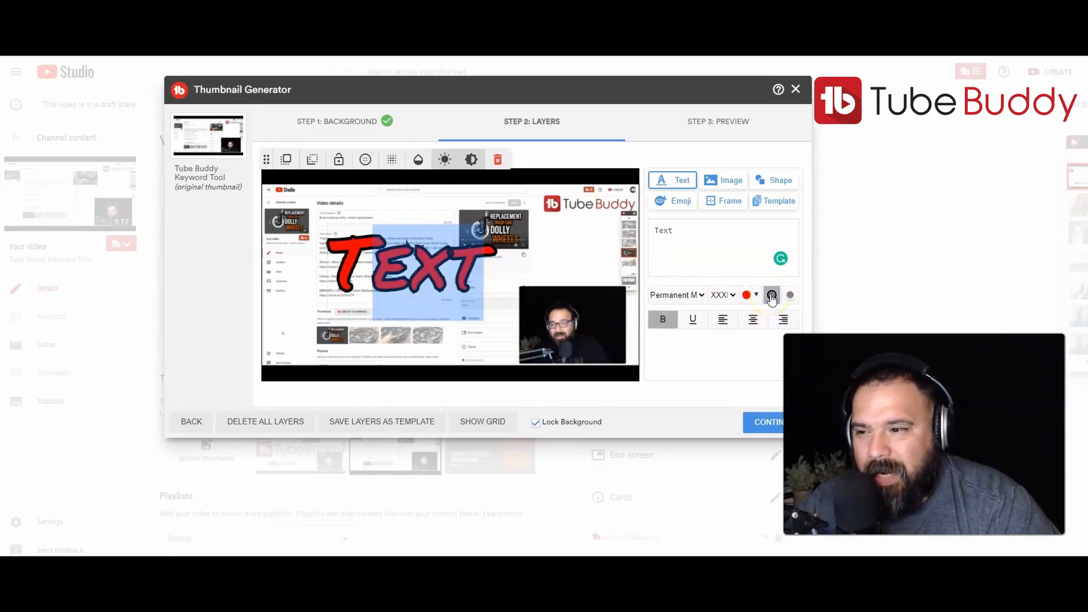
pyautogui.click(790, 296)
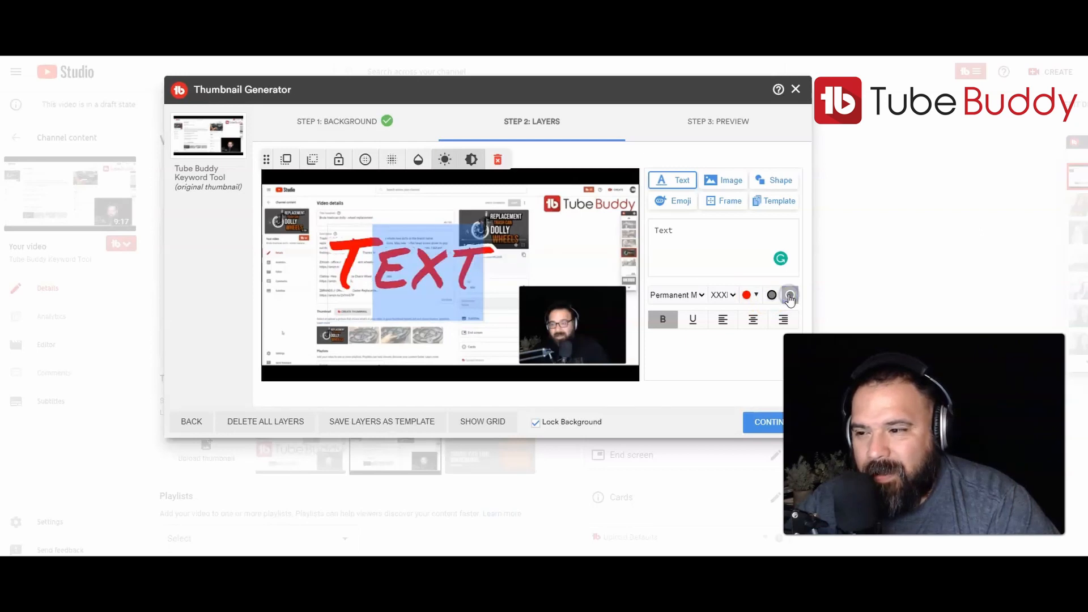
pyautogui.click(772, 295)
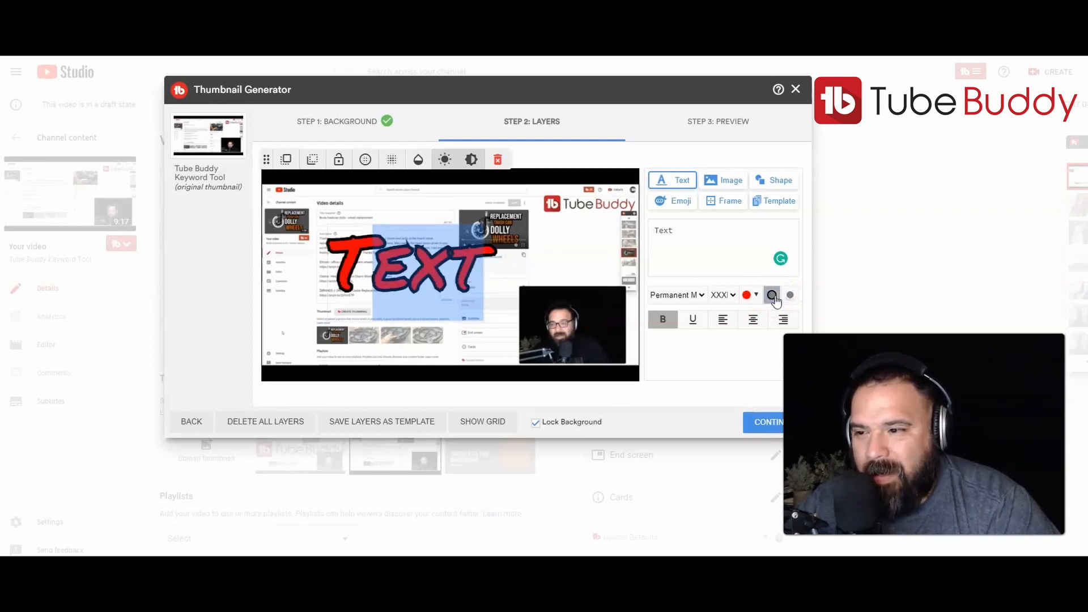
pyautogui.click(715, 249)
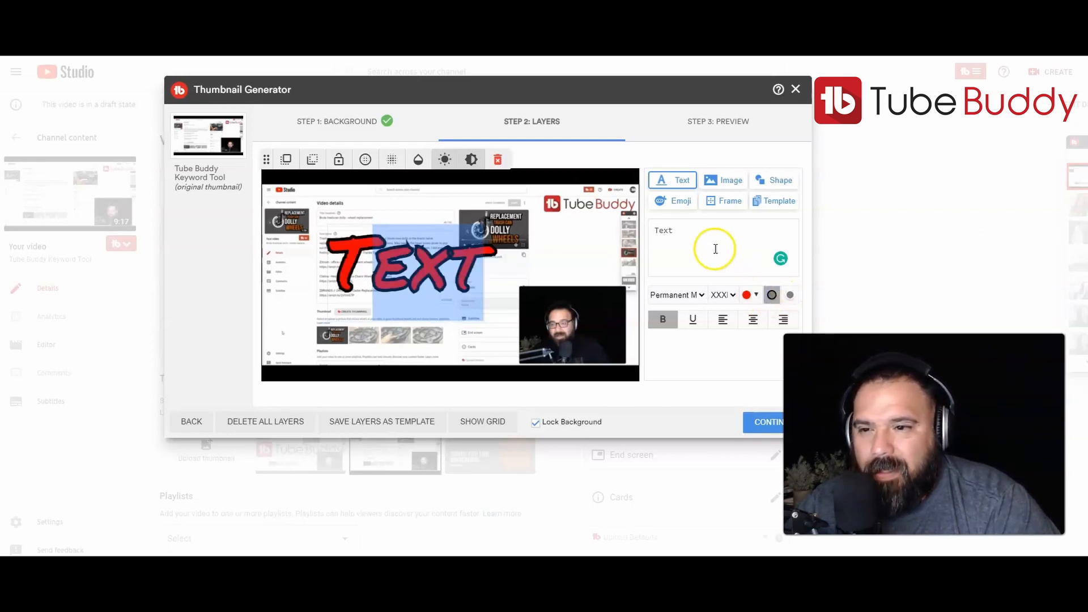
pyautogui.click(693, 320)
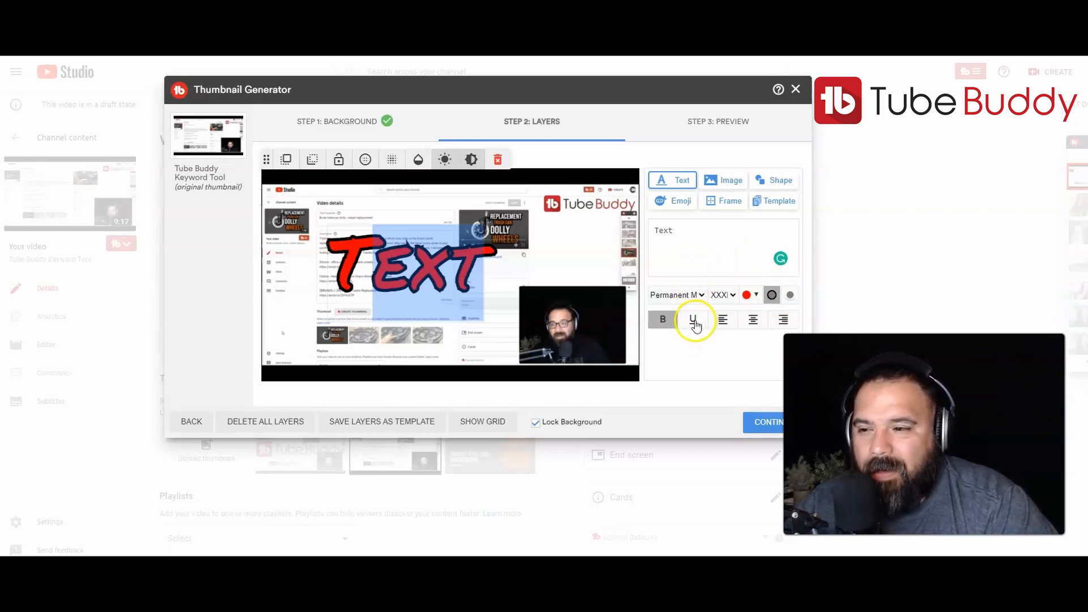
pyautogui.click(695, 321)
pyautogui.click(739, 323)
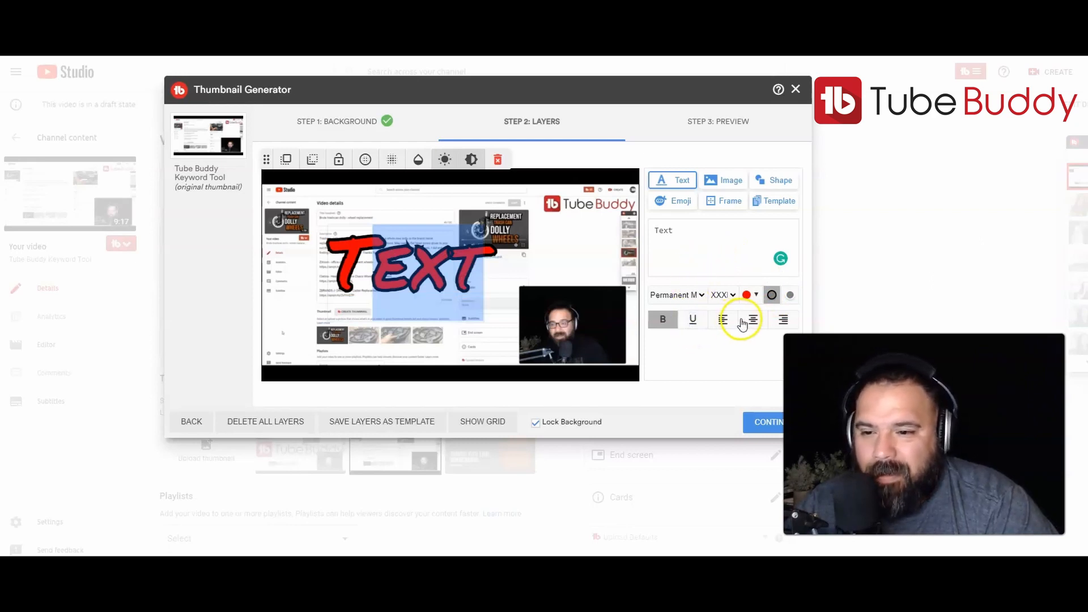
pyautogui.click(663, 322)
pyautogui.click(663, 322)
pyautogui.click(696, 253)
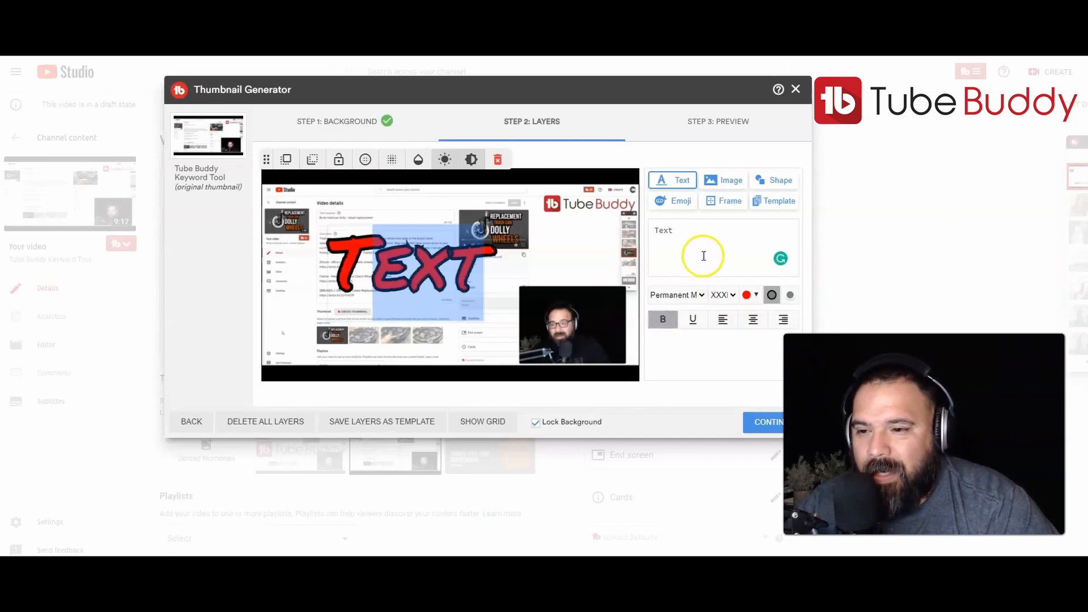
pyautogui.click(363, 311)
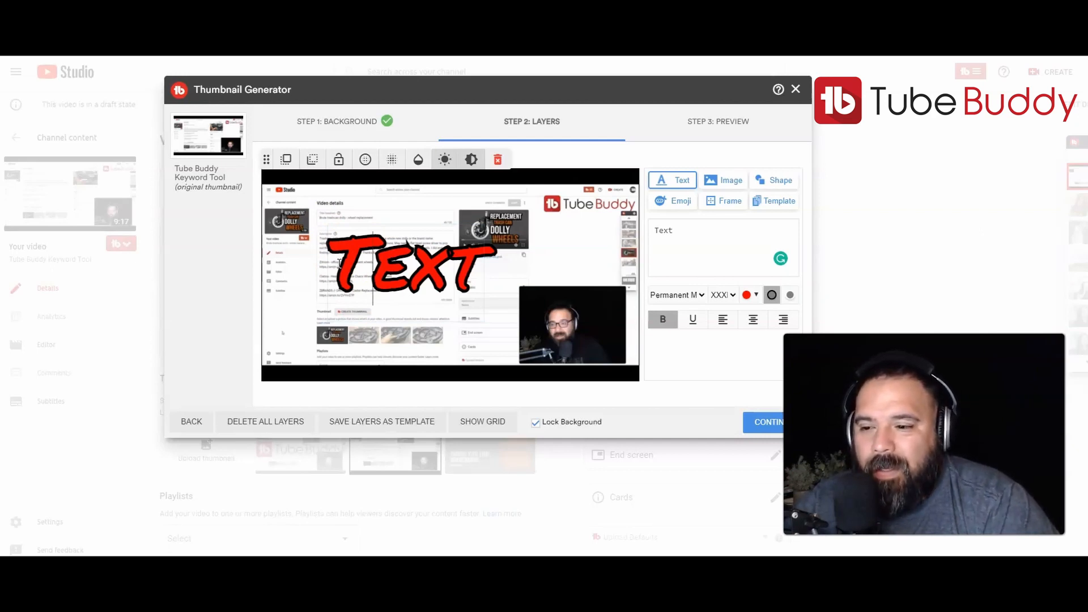
# Go back and replace the background with the solid purple colour #5f1a94, then continue to layers.
pyautogui.click(193, 425)
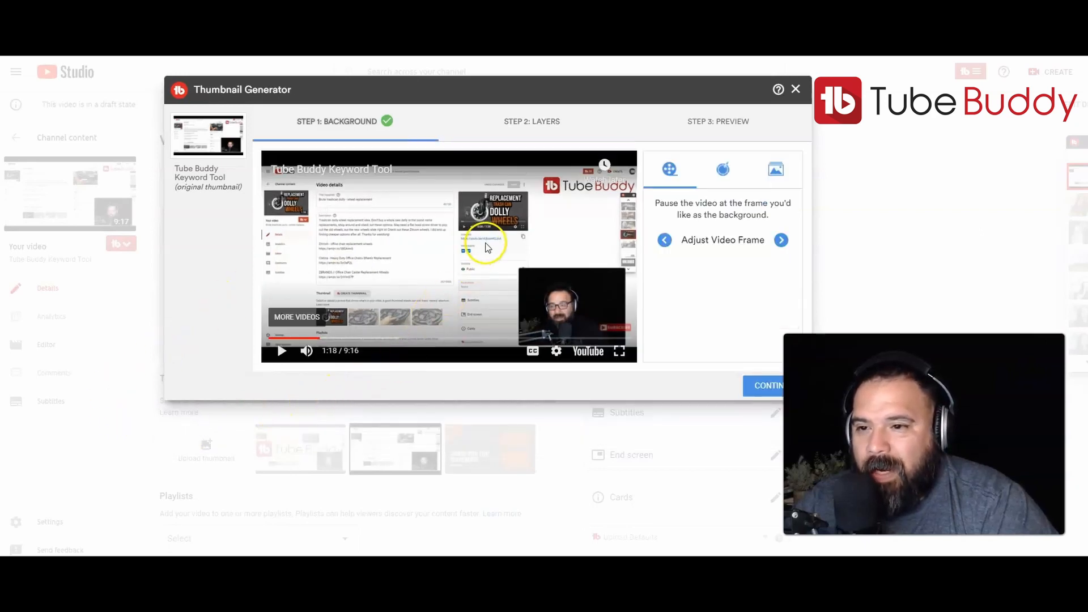
pyautogui.click(722, 169)
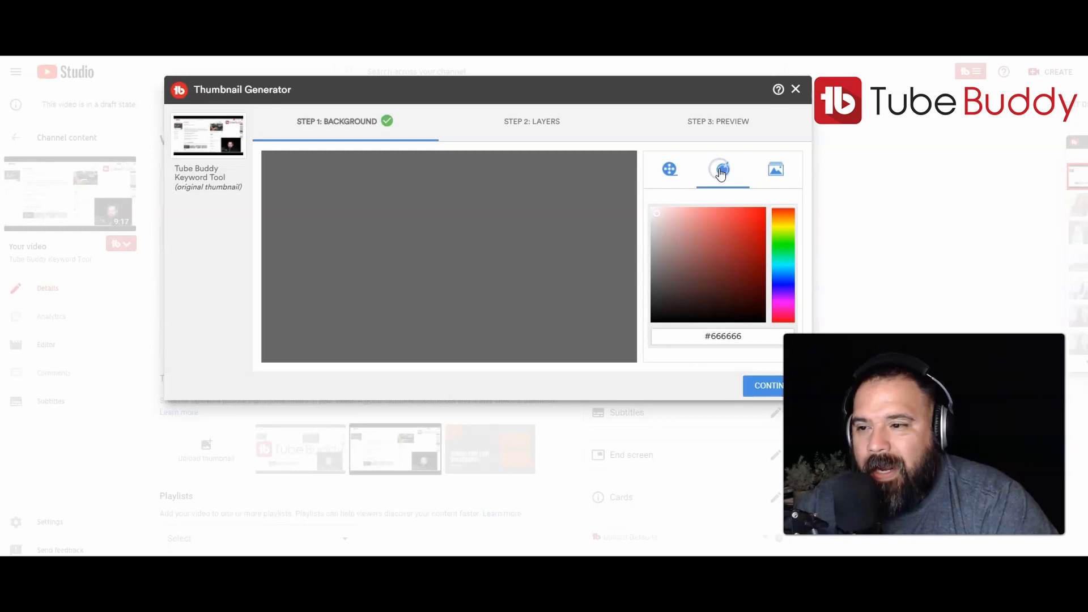
pyautogui.click(782, 296)
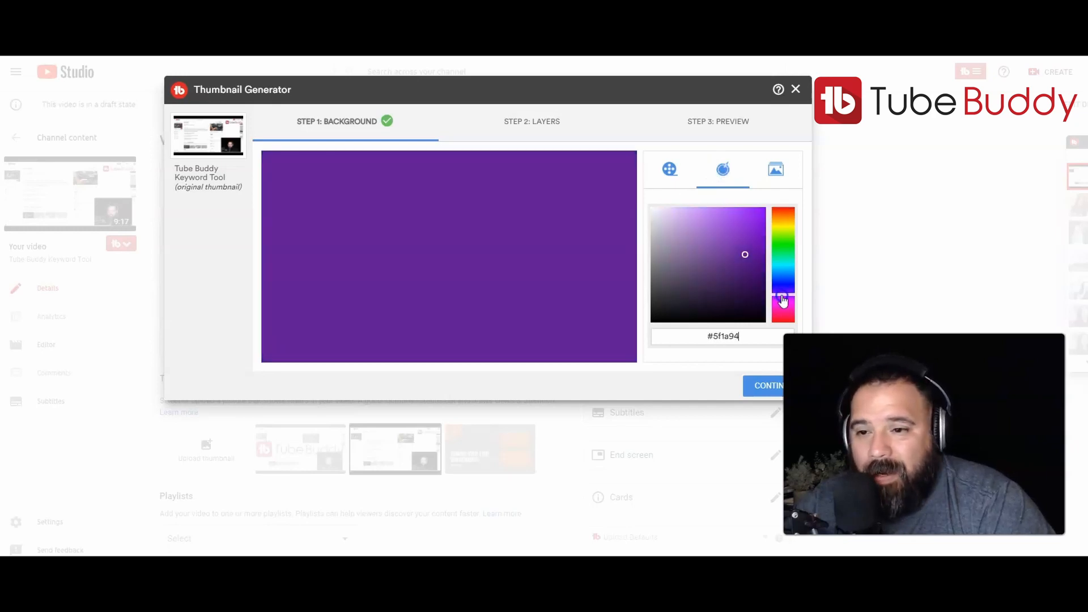
pyautogui.click(740, 339)
pyautogui.click(759, 389)
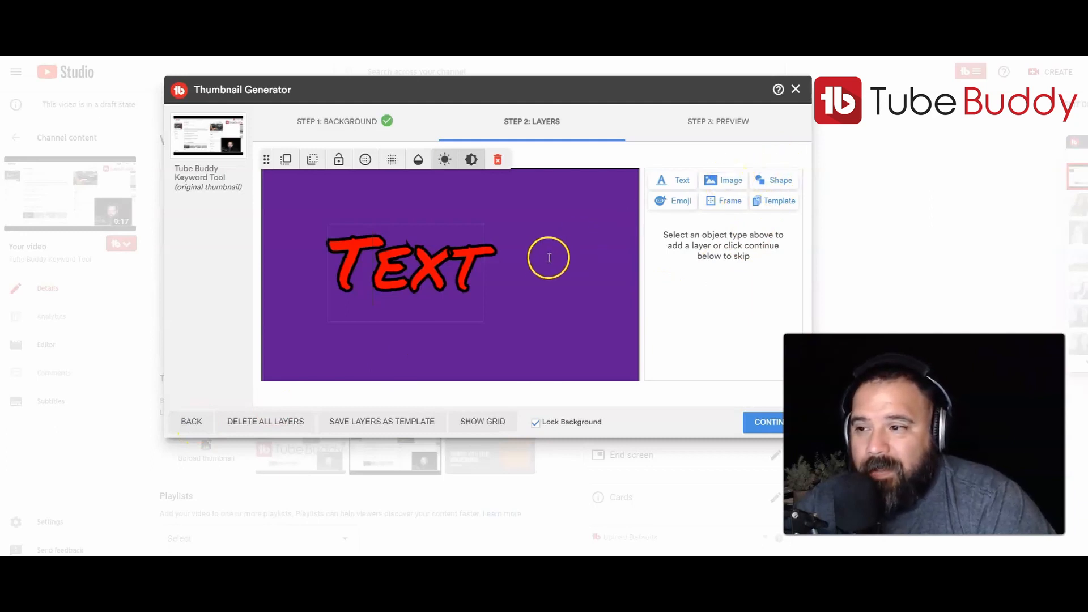
# Switch the background to a preset image, browsing the library and choosing the pink sunburst rays.
pyautogui.click(717, 182)
pyautogui.click(775, 171)
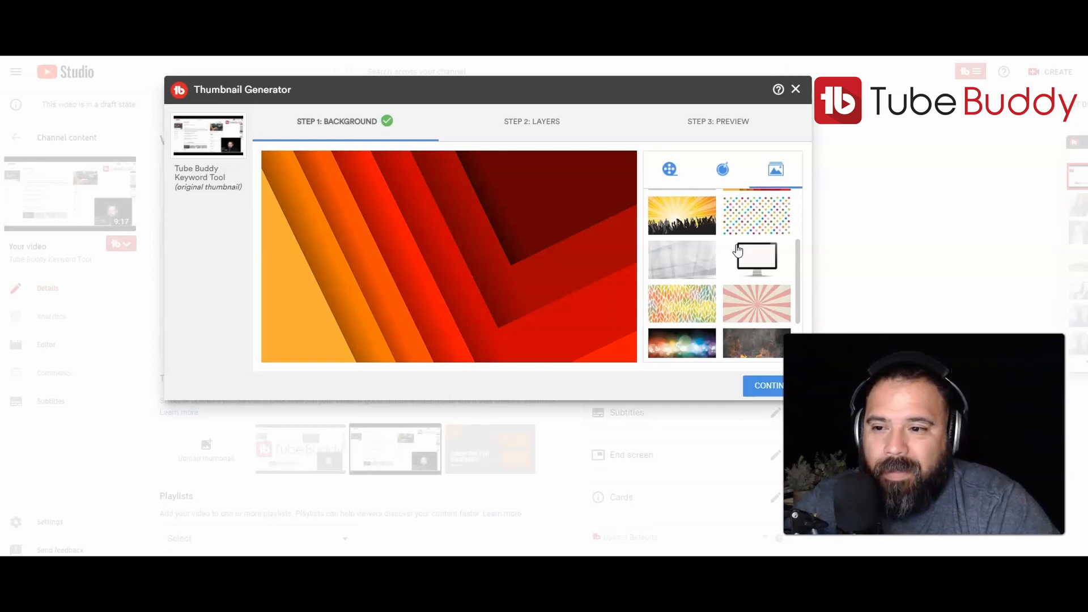
pyautogui.click(681, 256)
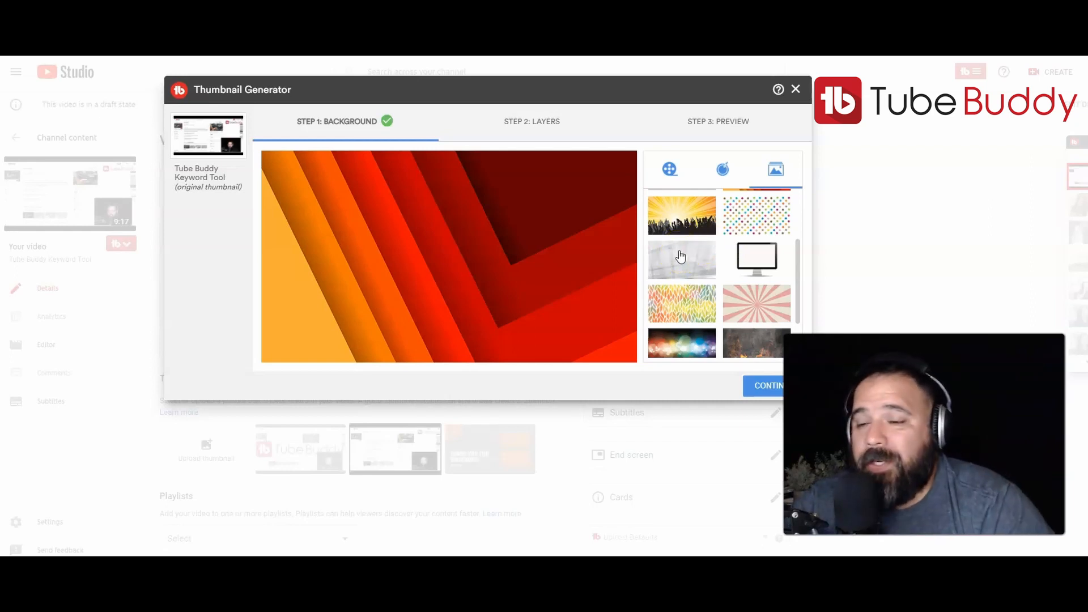
pyautogui.click(679, 244)
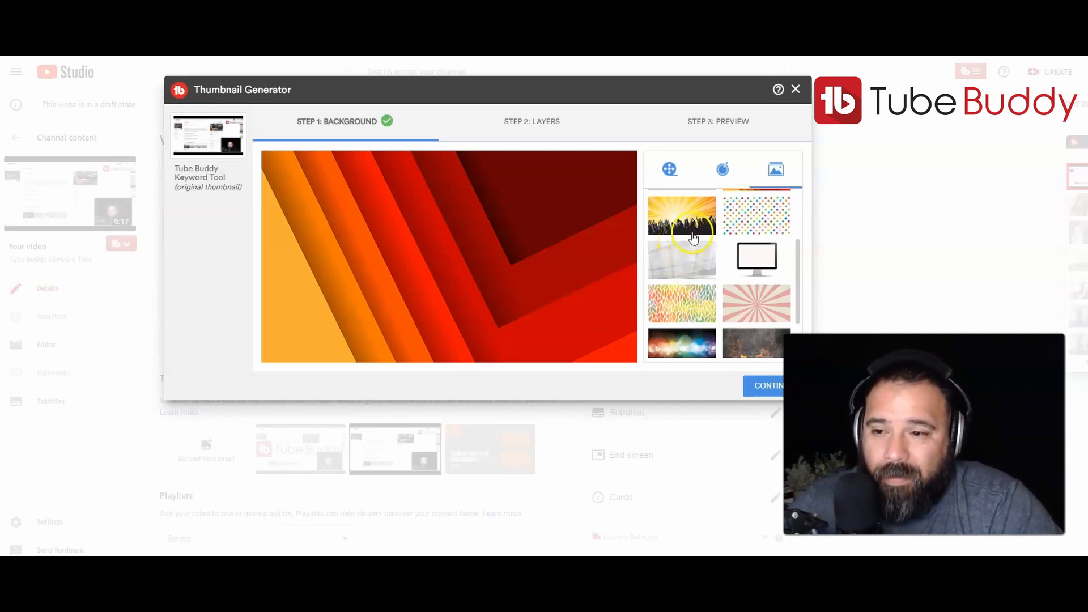
pyautogui.click(711, 227)
pyautogui.scroll(3, 740, 223)
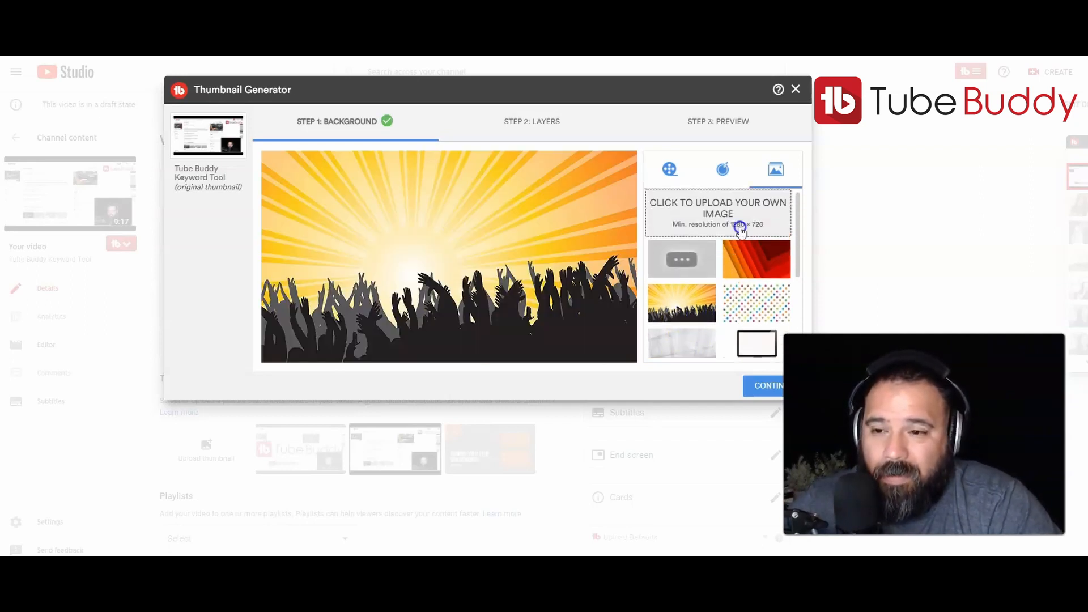
pyautogui.click(757, 271)
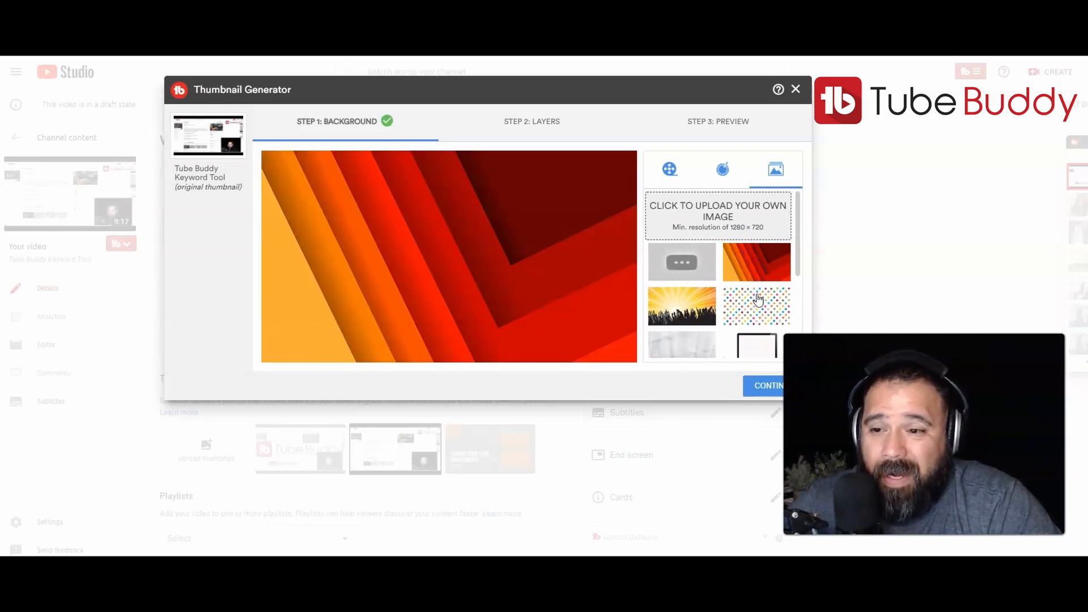
pyautogui.click(759, 299)
pyautogui.click(697, 309)
pyautogui.scroll(-1, 697, 309)
pyautogui.click(687, 305)
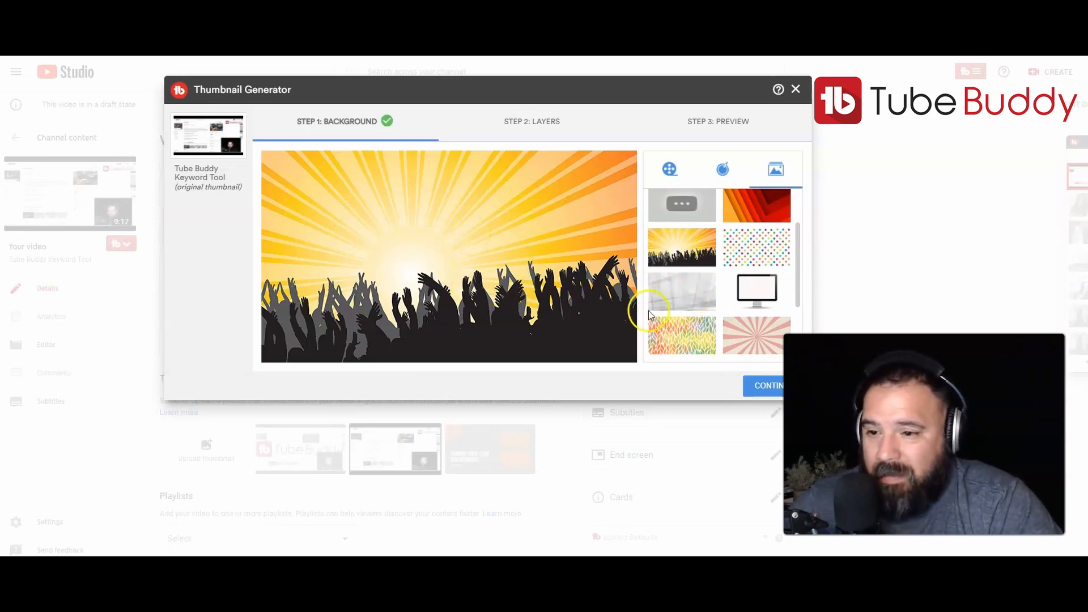
pyautogui.scroll(-1, 706, 305)
pyautogui.scroll(-1, 706, 304)
pyautogui.click(747, 286)
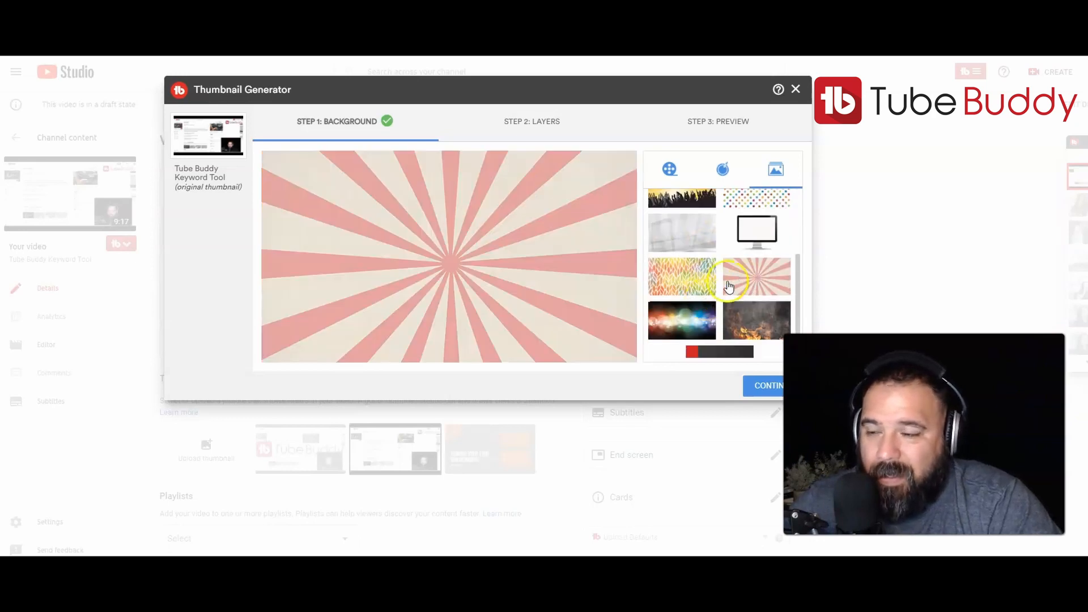
# Try the red-and-black preset background, then choose the grey geometric preset image instead and continue to layers.
pyautogui.scroll(-1, 733, 315)
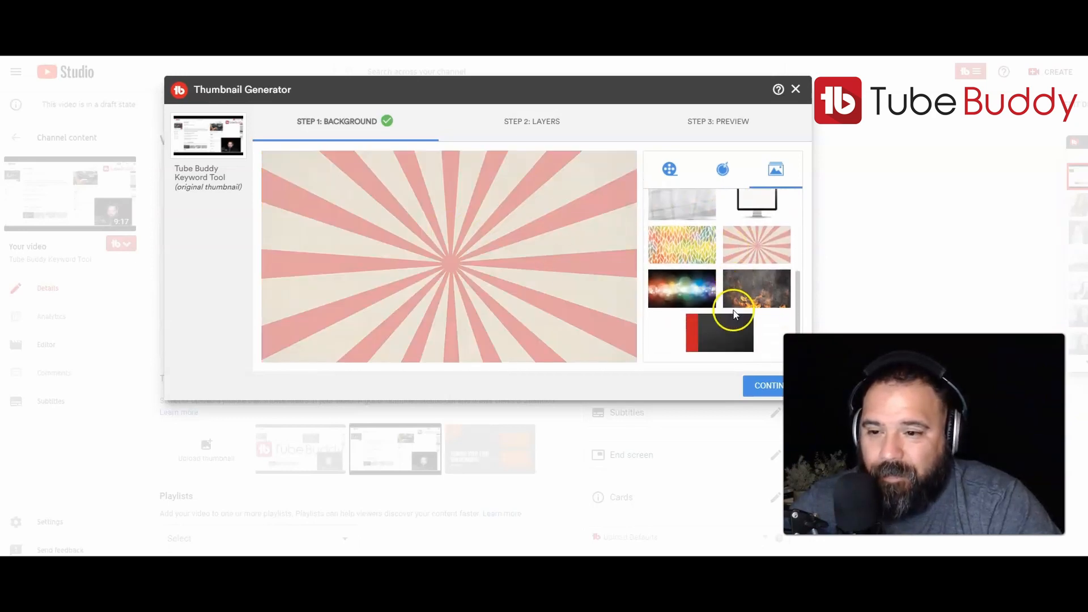
pyautogui.click(726, 328)
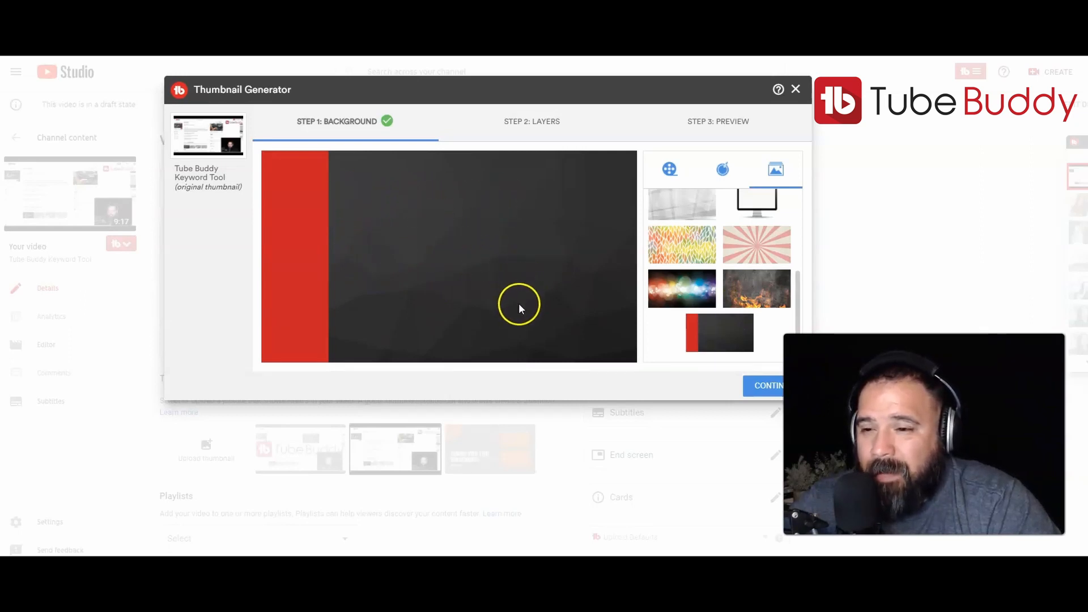
pyautogui.scroll(2, 706, 294)
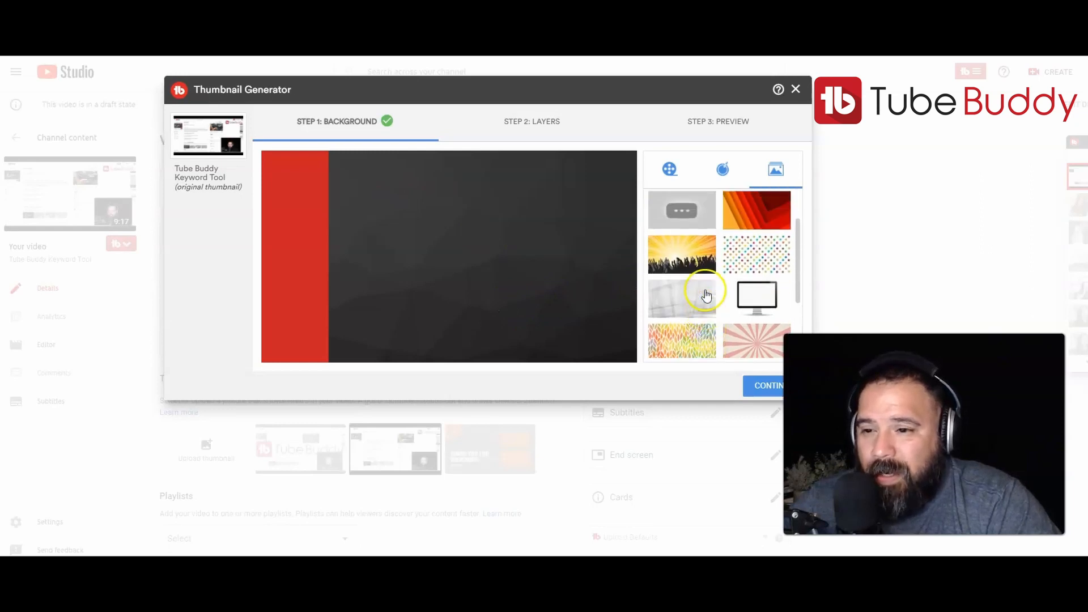
pyautogui.click(694, 271)
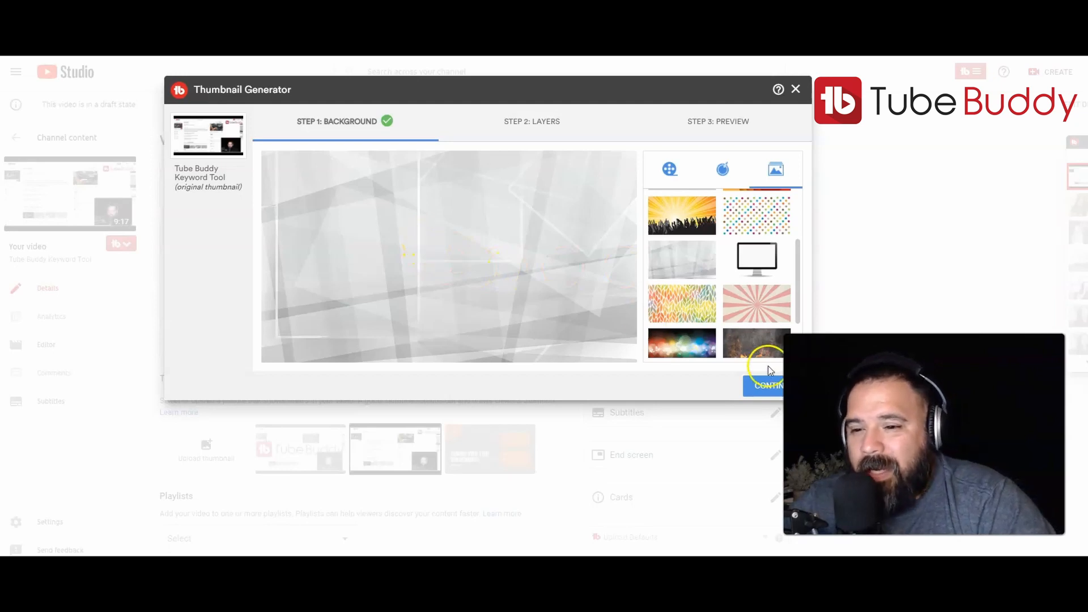
pyautogui.click(763, 385)
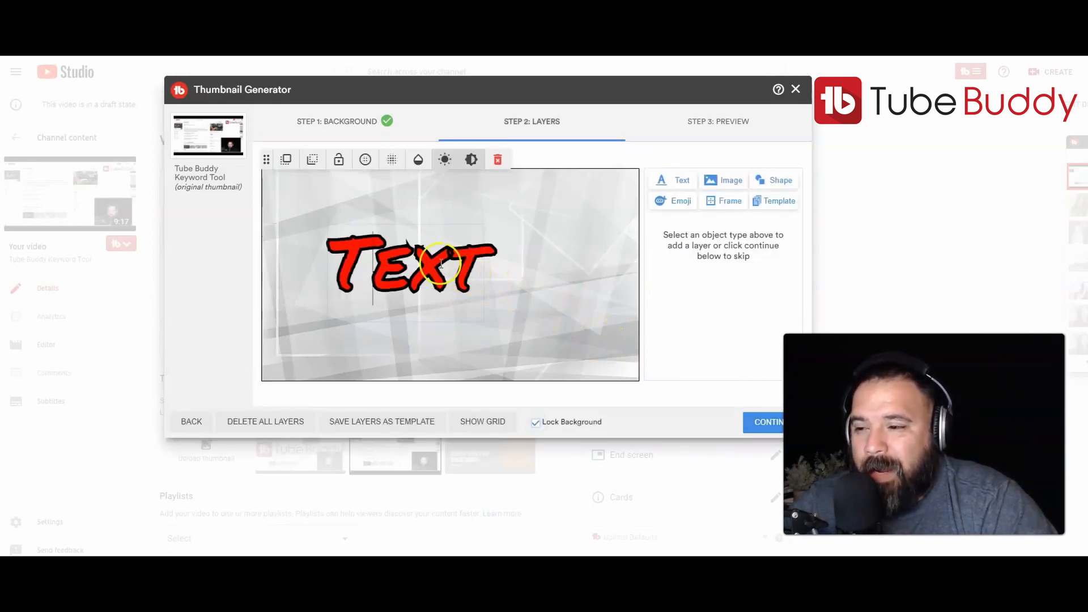
# Move the existing Text layer slightly up and to the right on the canvas.
pyautogui.moveTo(411, 268); pyautogui.dragTo(448, 271)
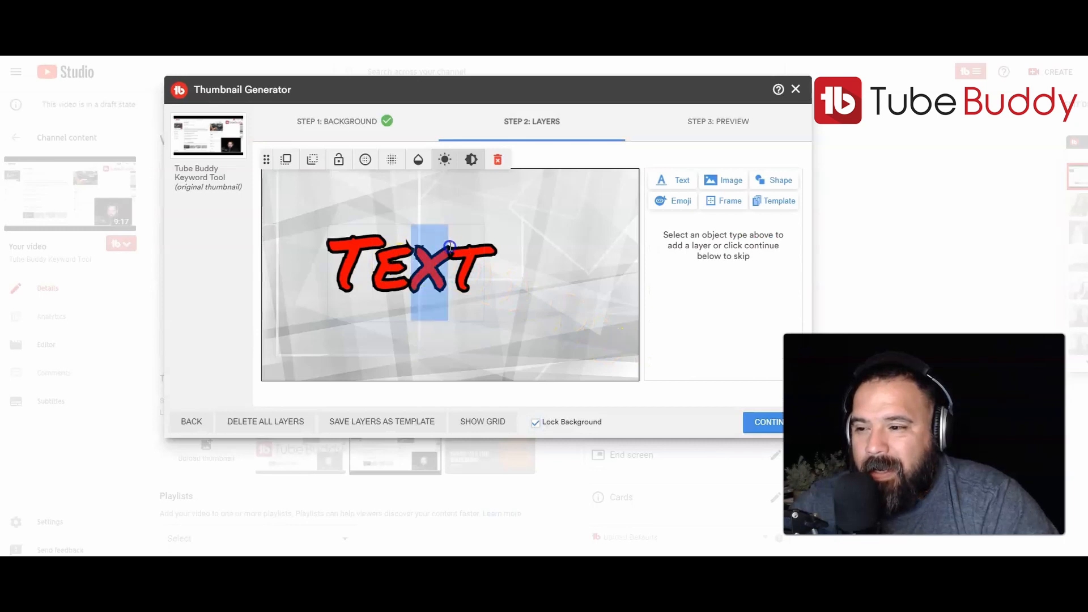
pyautogui.click(465, 274)
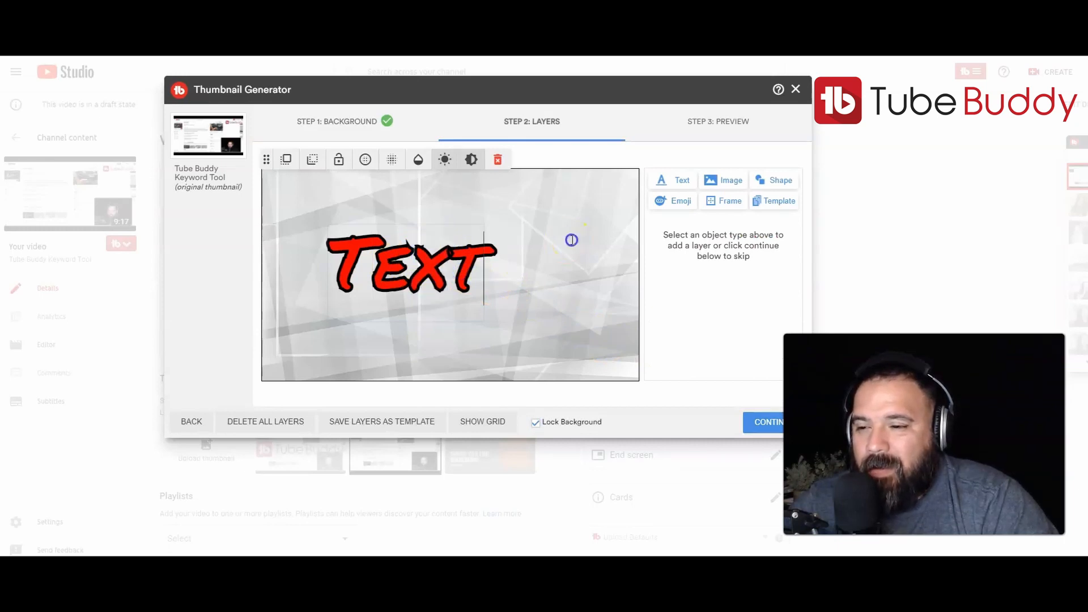
pyautogui.click(428, 273)
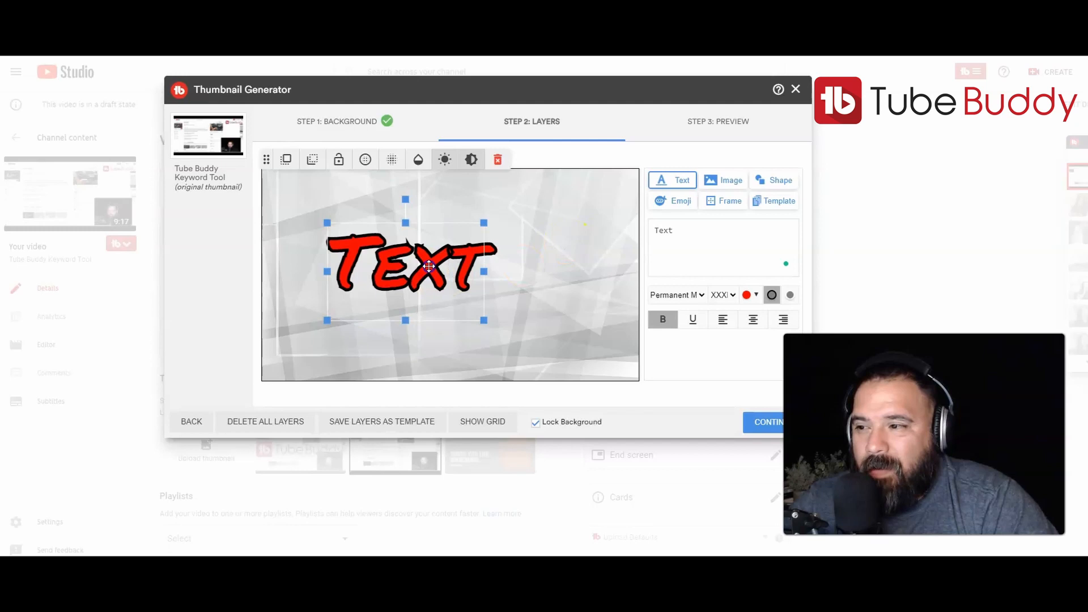
pyautogui.moveTo(429, 266); pyautogui.dragTo(458, 257)
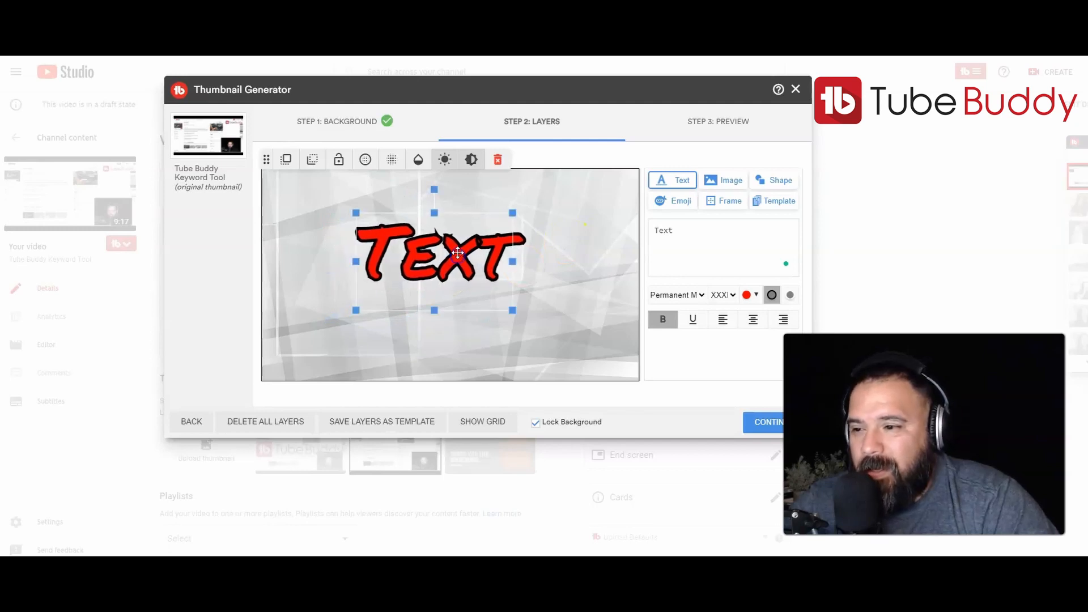
pyautogui.doubleClick(458, 249)
pyautogui.click(483, 202)
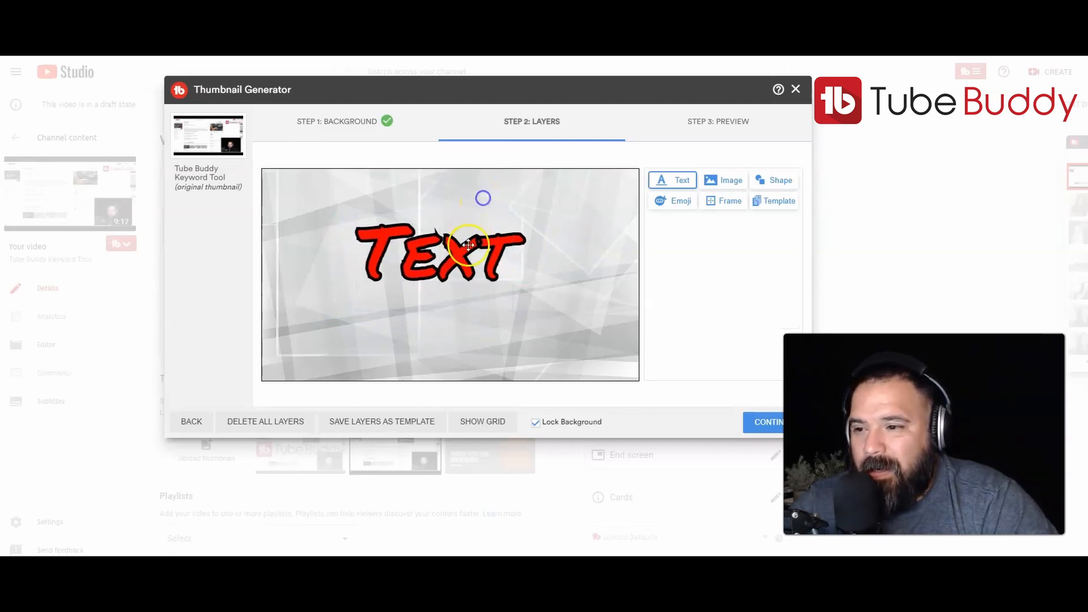
# Remove the Text layer by dragging it off the canvas and clearing its text.
pyautogui.click(468, 245)
pyautogui.moveTo(468, 246); pyautogui.dragTo(73, 293)
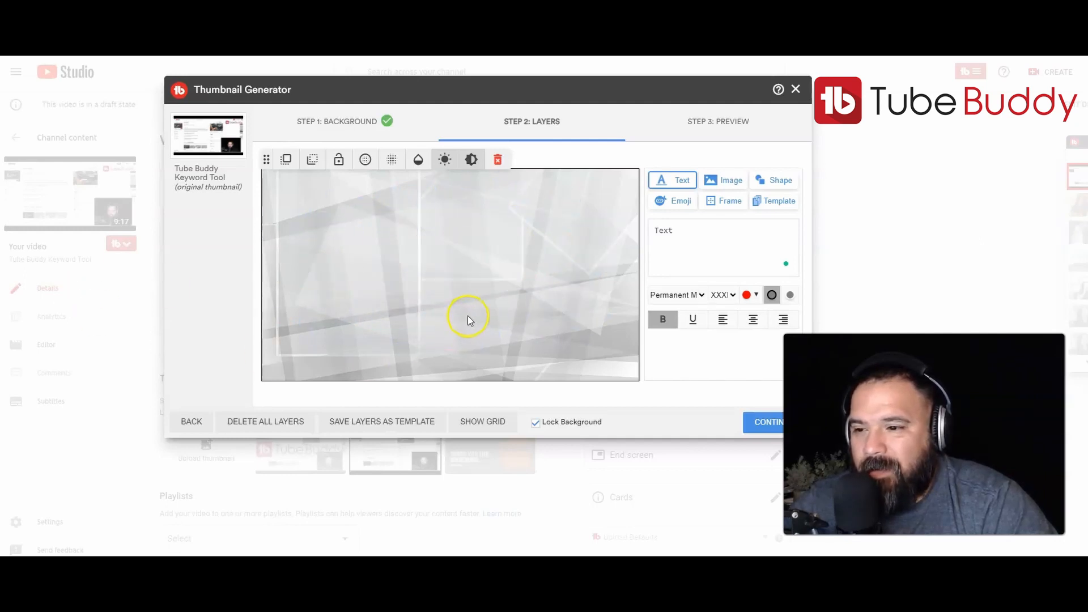
pyautogui.click(692, 230)
pyautogui.press('BackSpace')
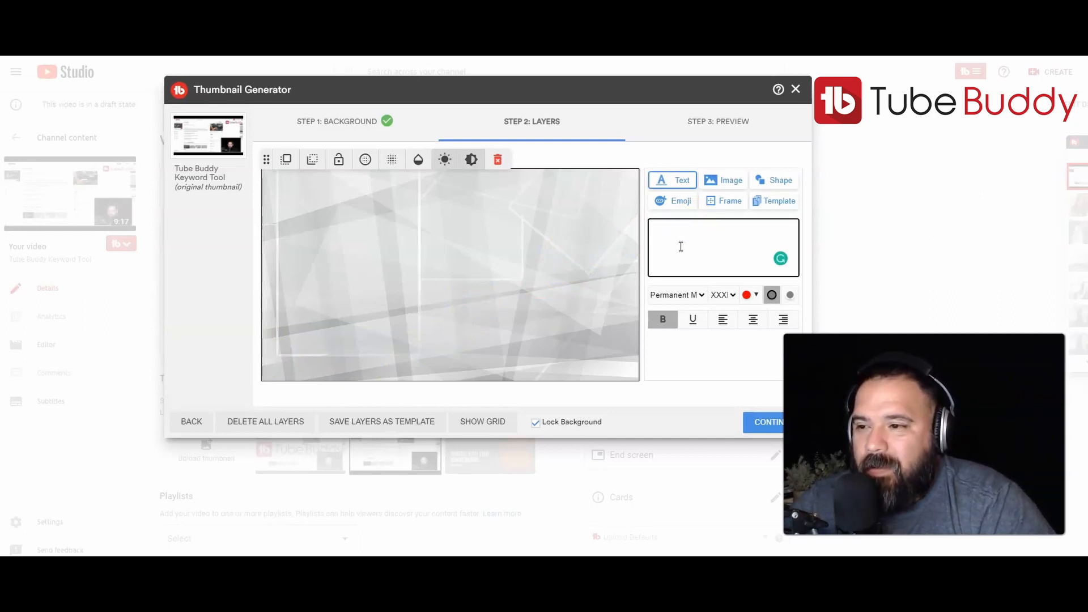
pyautogui.click(694, 230)
# Add the custom TubeBuddy logo image and enlarge it across the top of the thumbnail.
pyautogui.click(722, 182)
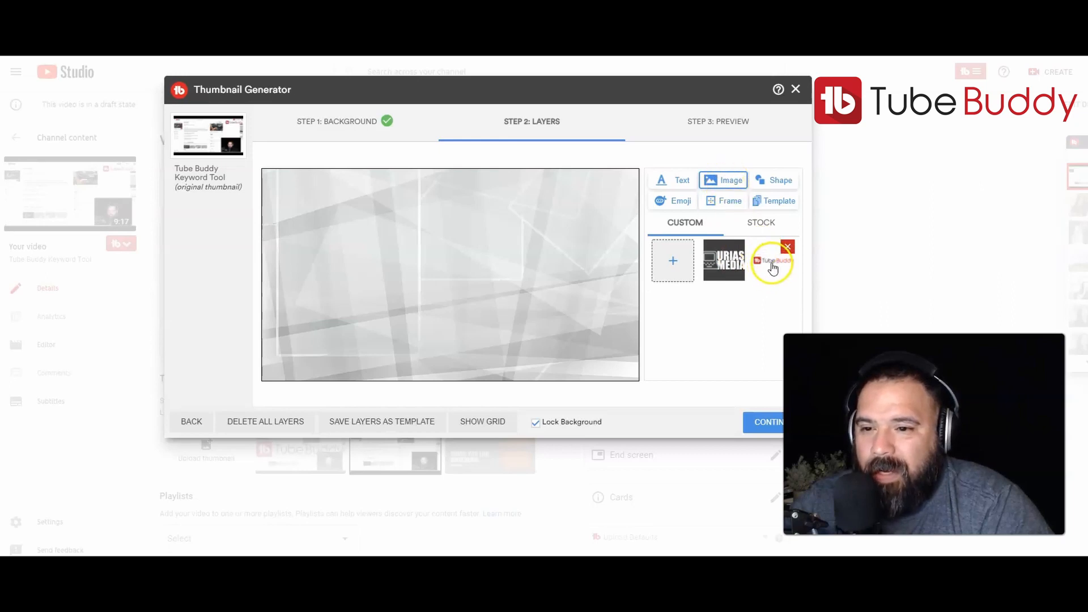
pyautogui.click(773, 267)
pyautogui.moveTo(397, 228); pyautogui.dragTo(412, 272)
pyautogui.moveTo(276, 213); pyautogui.dragTo(365, 250)
pyautogui.moveTo(500, 266); pyautogui.dragTo(398, 217)
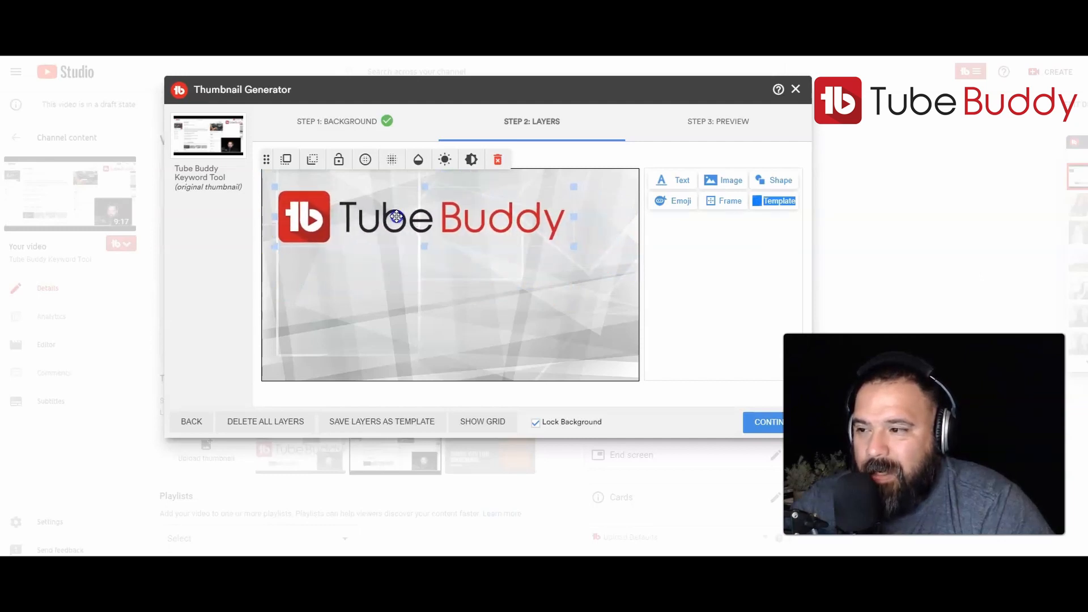
pyautogui.moveTo(573, 246); pyautogui.dragTo(610, 258)
pyautogui.moveTo(483, 225); pyautogui.dragTo(483, 229)
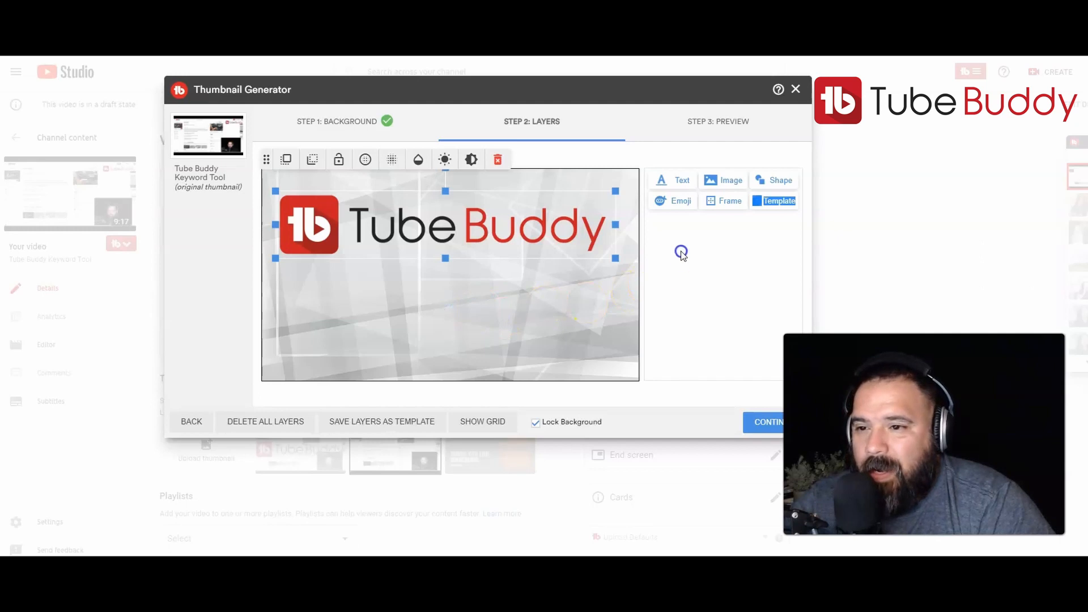
# Add a new bold text layer reading Thumbnail in the Permanent Marker font.
pyautogui.click(671, 183)
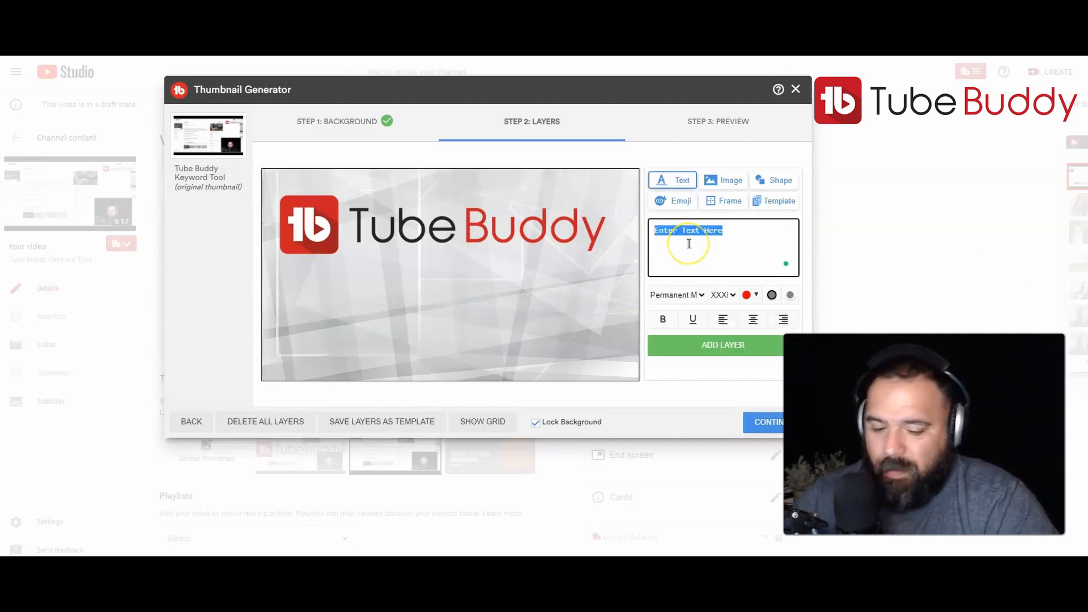
pyautogui.write('Thumbnail Generator')
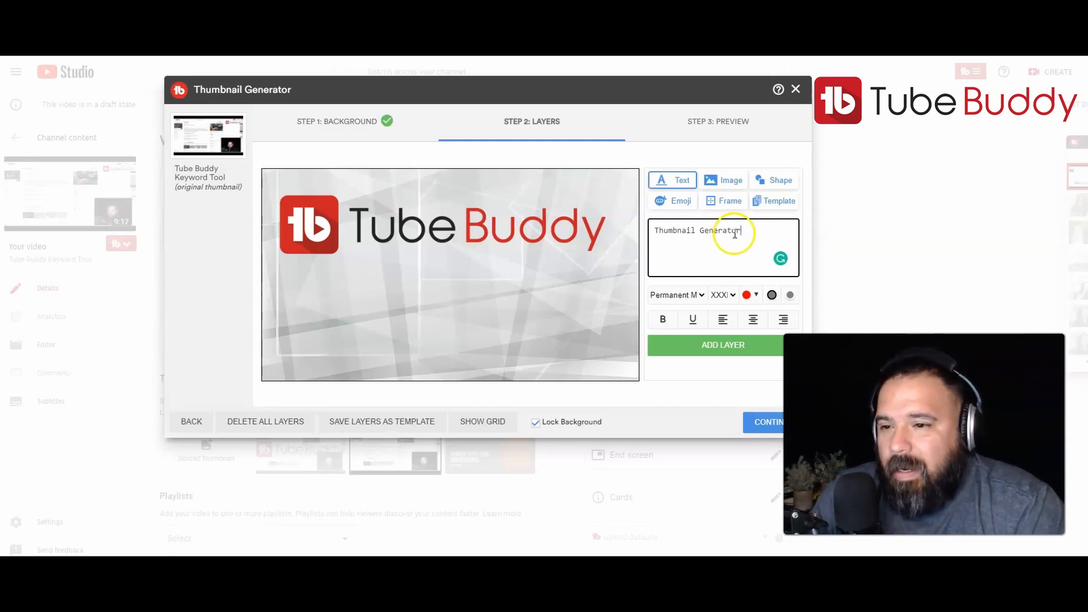
pyautogui.moveTo(745, 234); pyautogui.dragTo(696, 234)
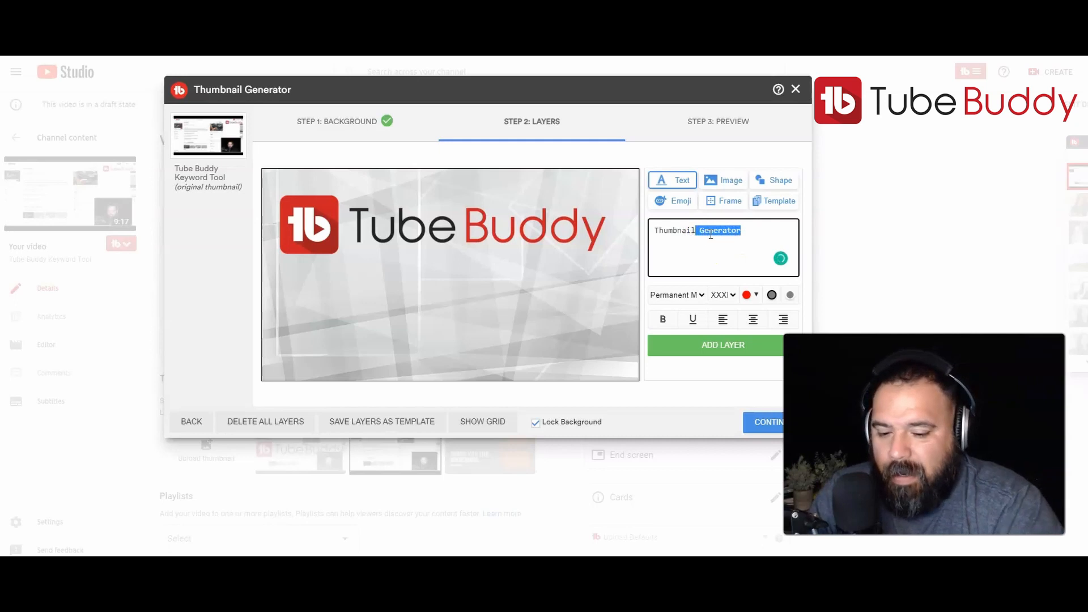
pyautogui.press('BackSpace')
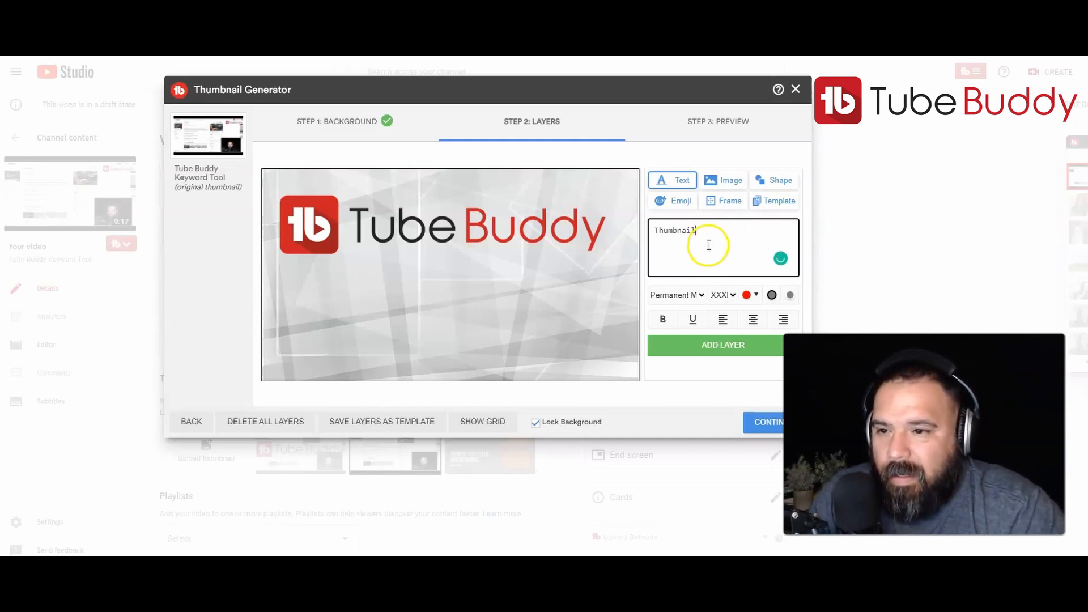
pyautogui.click(701, 295)
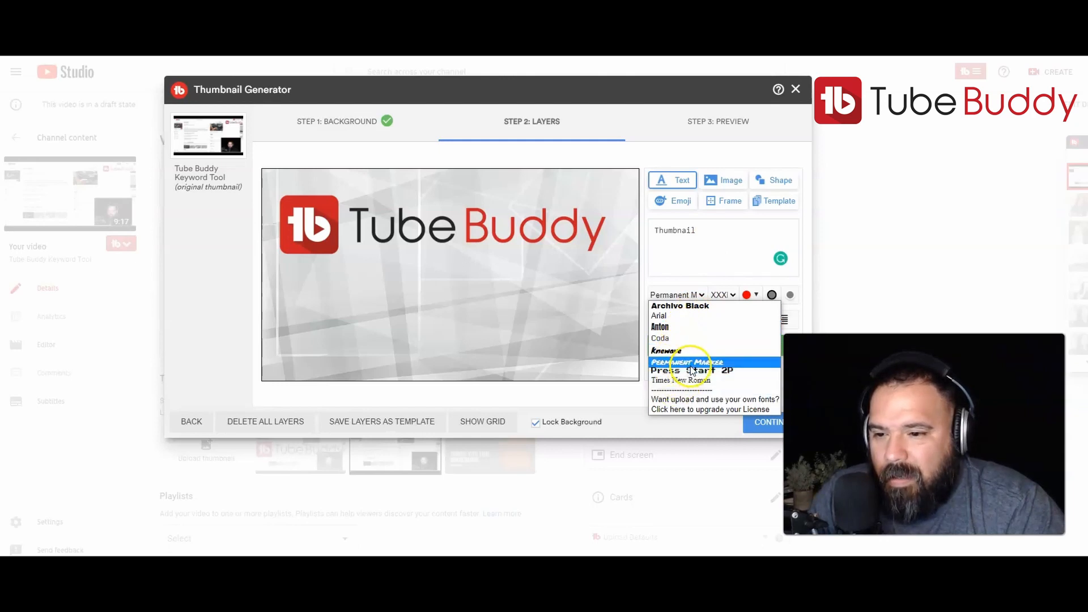
pyautogui.click(690, 363)
pyautogui.click(664, 320)
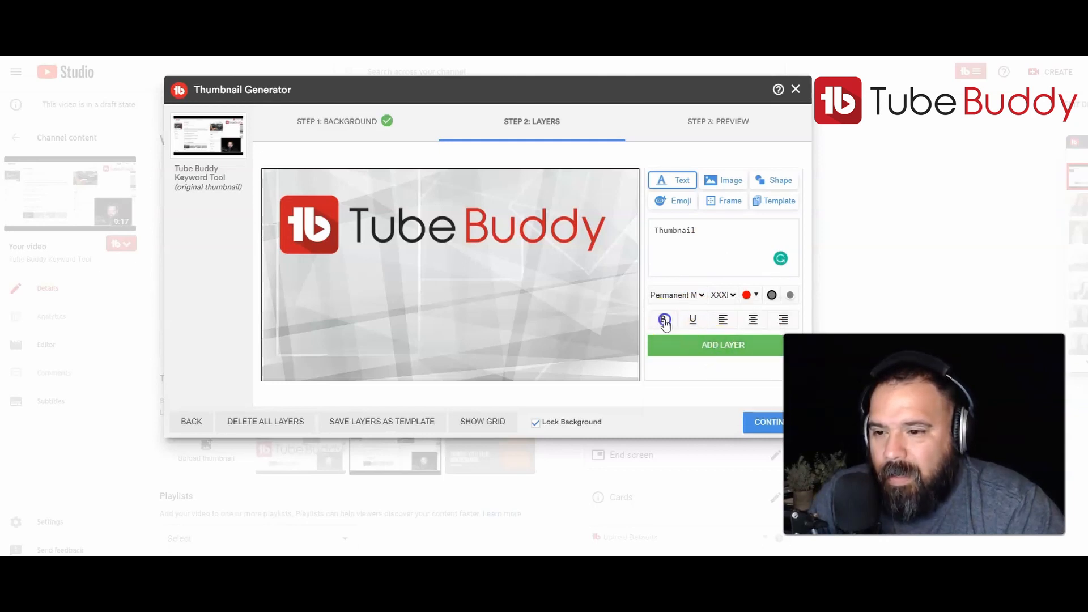
pyautogui.click(729, 347)
# Place the Thumbnail text below the logo, set its size to XXL and tilt it so it rises to the right.
pyautogui.click(511, 276)
pyautogui.moveTo(512, 276); pyautogui.dragTo(495, 306)
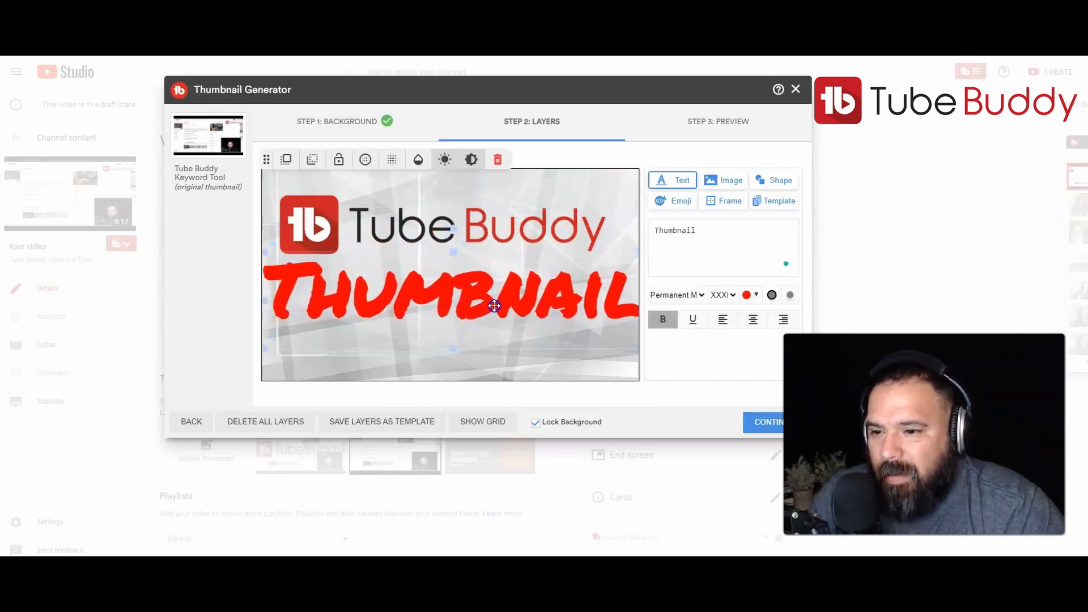
pyautogui.click(730, 294)
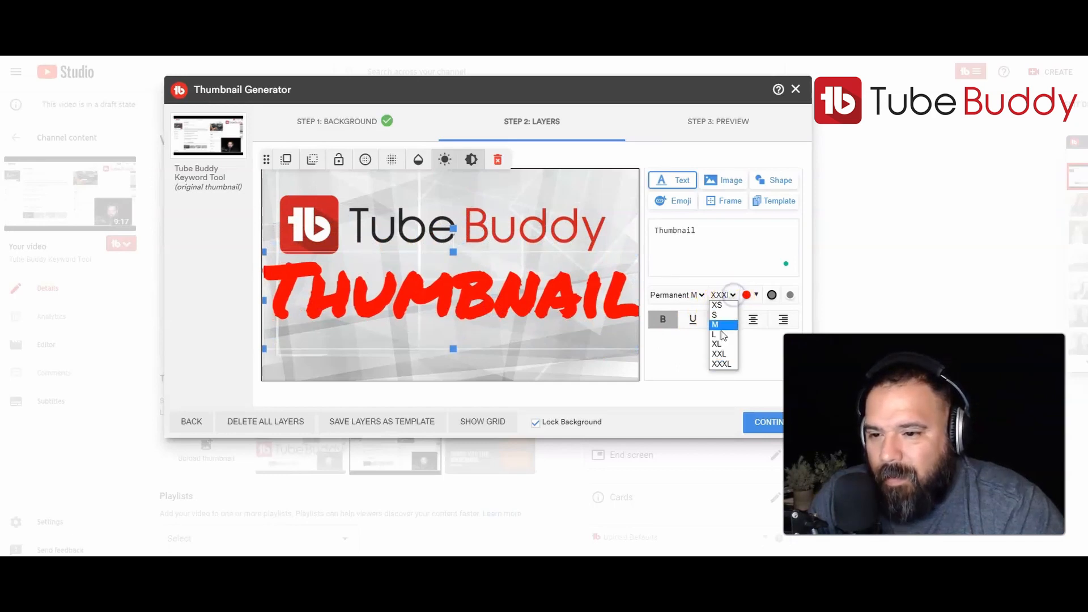
pyautogui.click(719, 353)
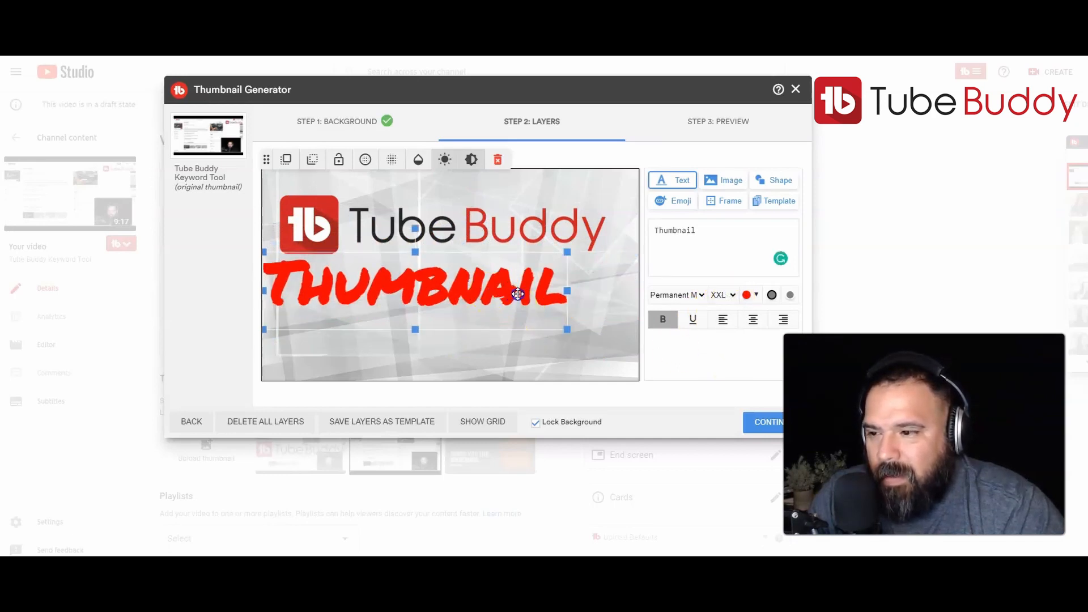
pyautogui.moveTo(458, 229); pyautogui.dragTo(437, 287)
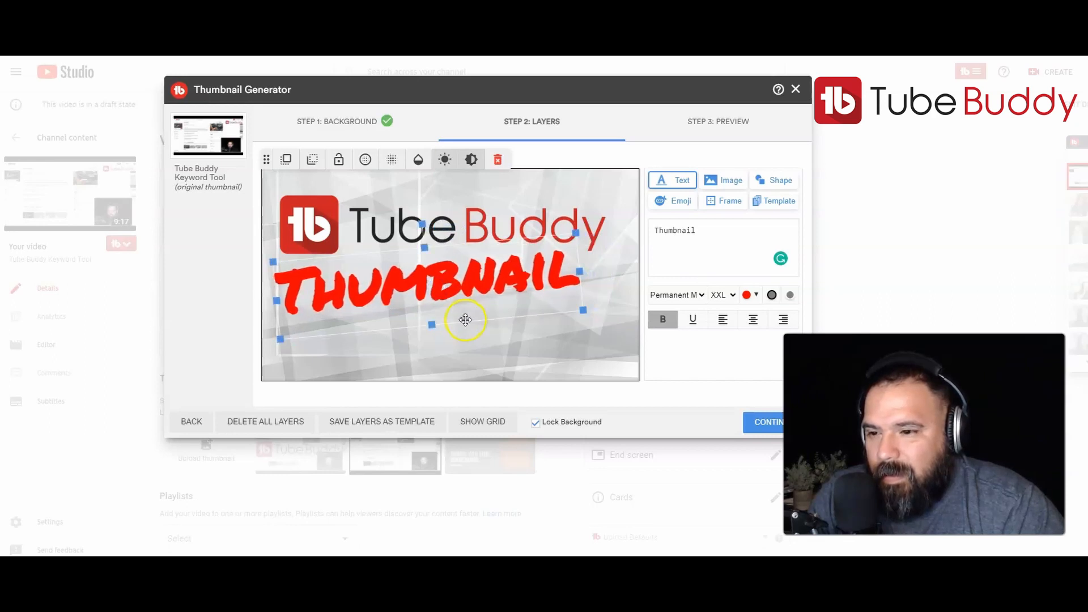
pyautogui.click(707, 245)
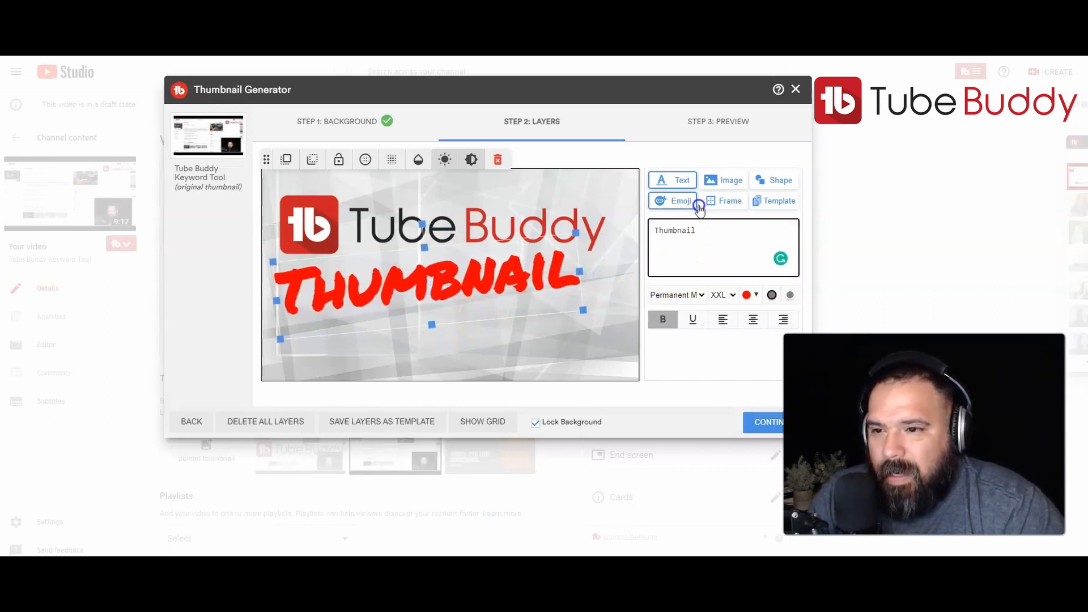
pyautogui.click(671, 177)
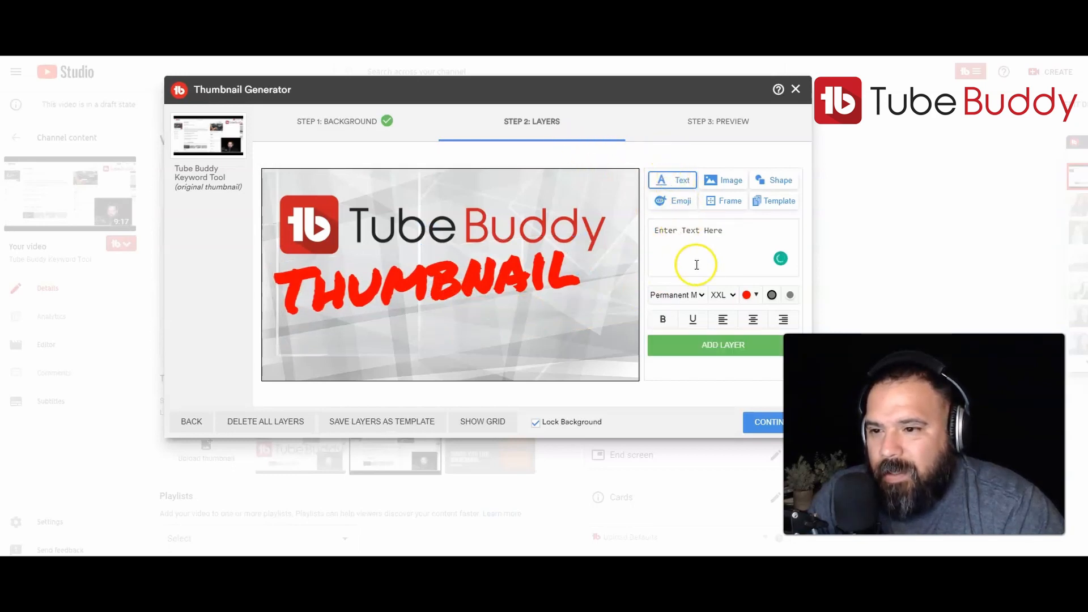
pyautogui.click(537, 155)
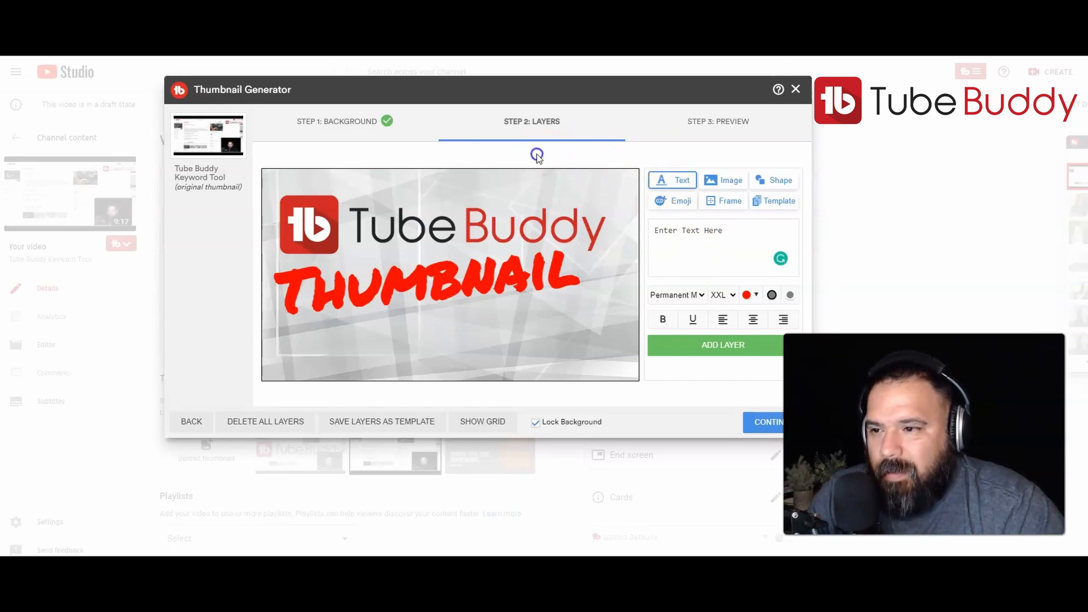
# Select the Thumbnail text layer on the canvas.
pyautogui.click(453, 286)
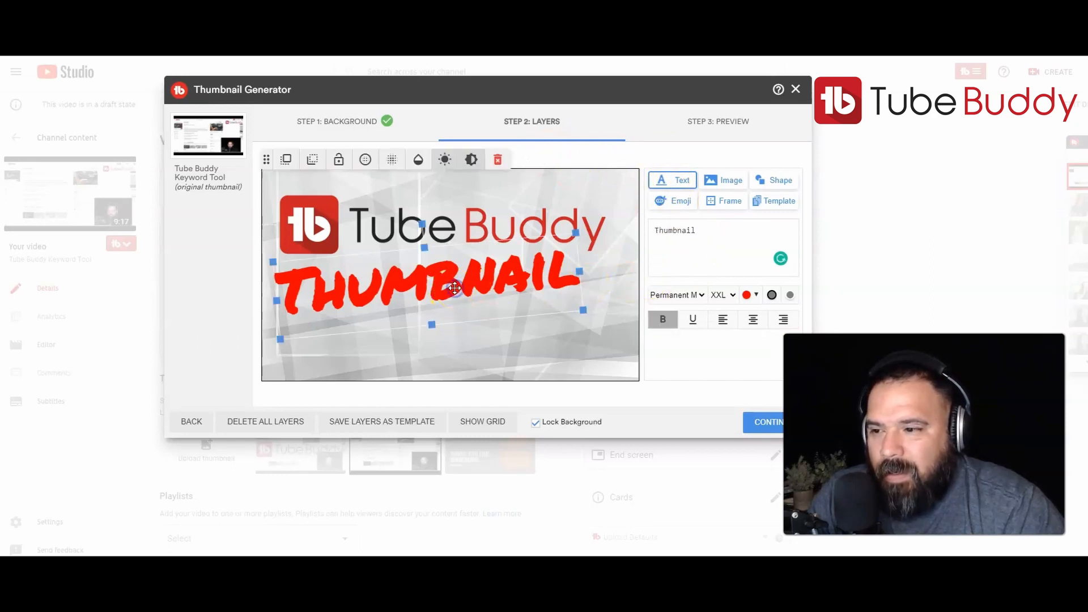